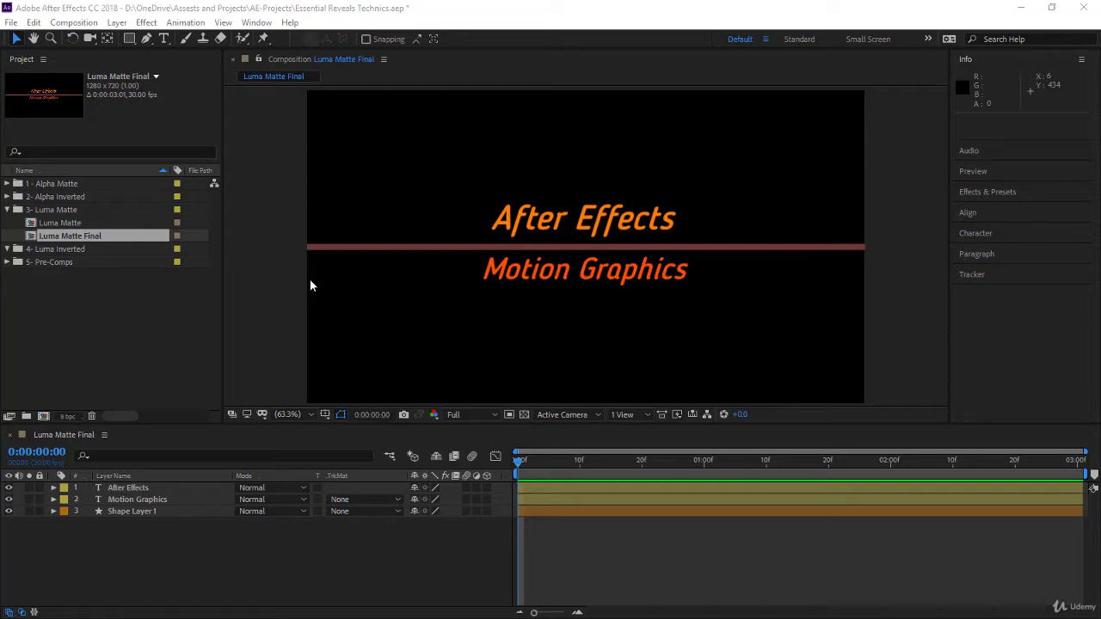
Set the Rectangle tool's fill to a solid colour of orange FF6600
left_click(128, 39)
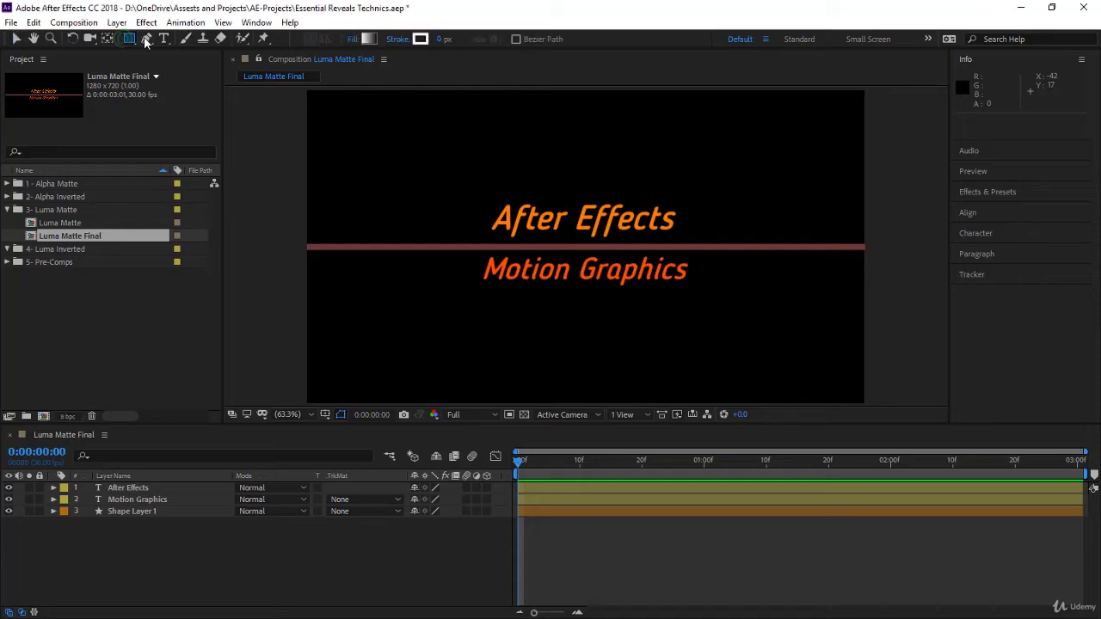
left_click(352, 39)
left_click(720, 199)
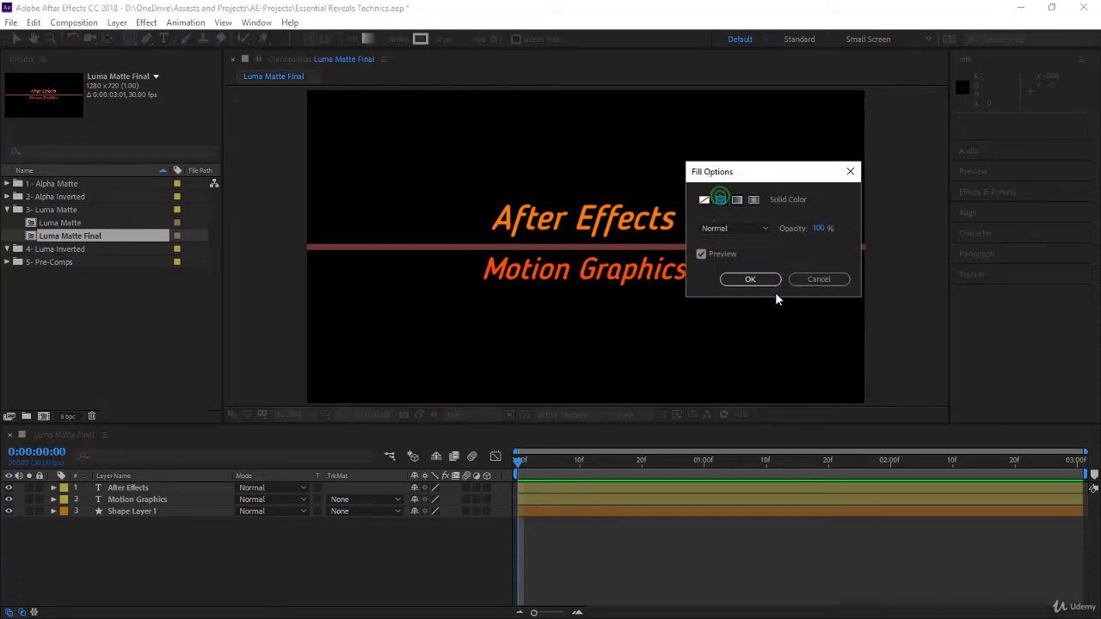
left_click(759, 279)
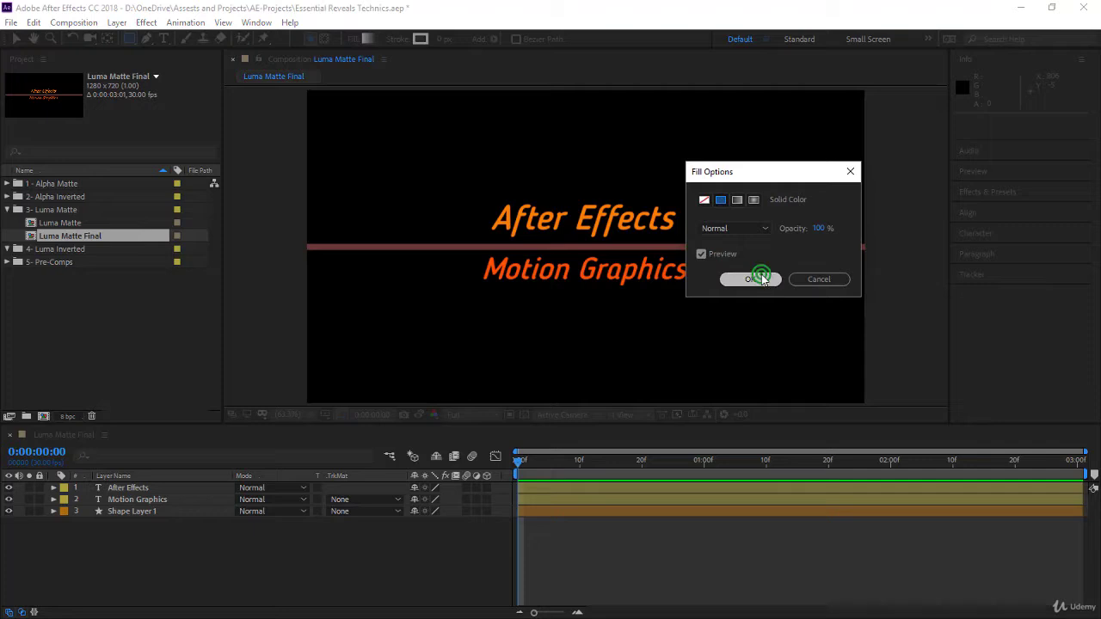
left_click(365, 40)
type("FF6600")
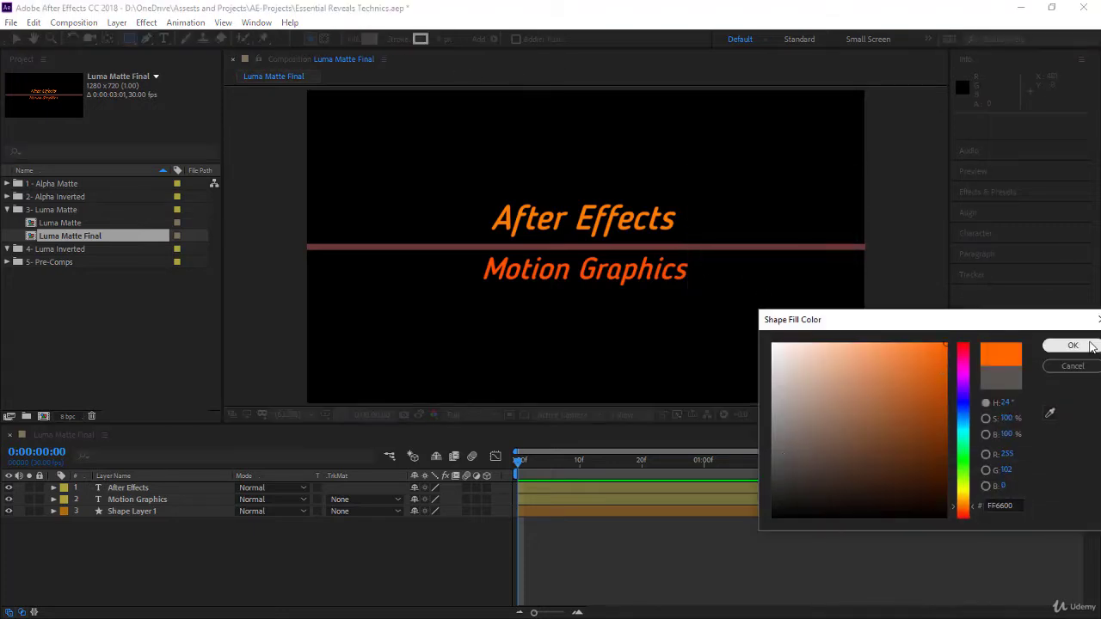
left_click(1090, 346)
Draw a rectangle covering the After Effects text and make it that text layer's Luma track matte
left_click(460, 184)
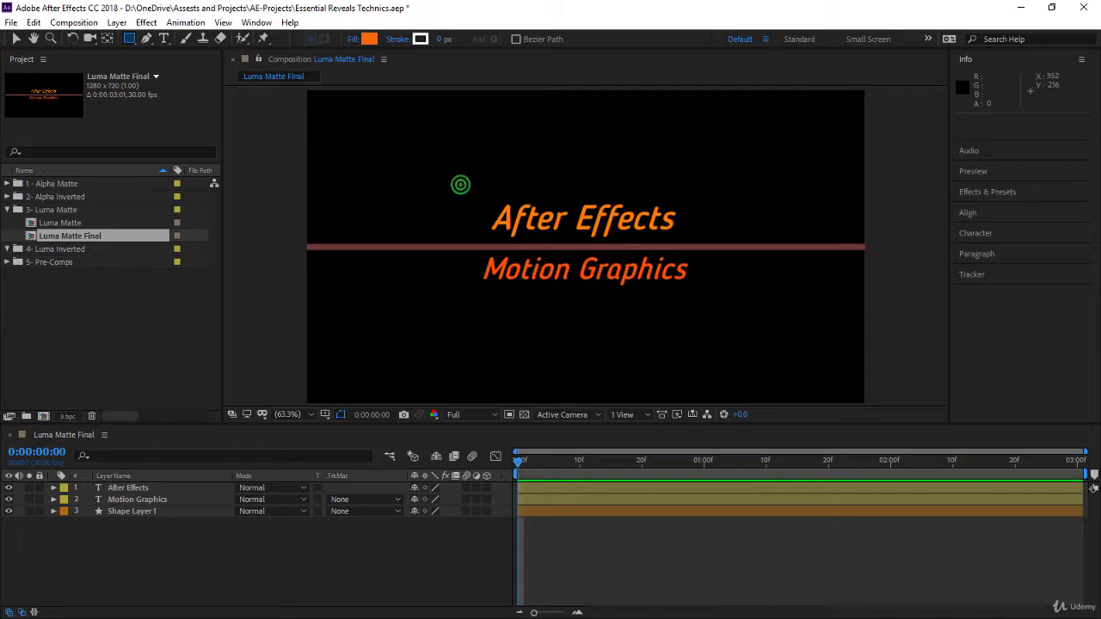
left_click_drag(460, 184, 688, 244)
left_click(369, 510)
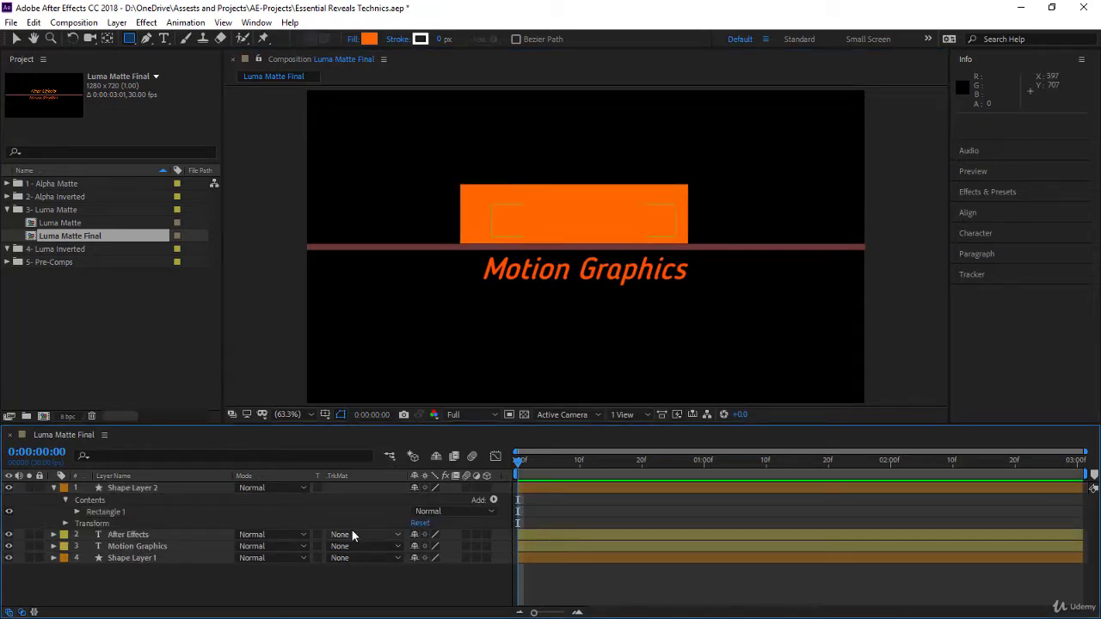
left_click(352, 534)
left_click(373, 503)
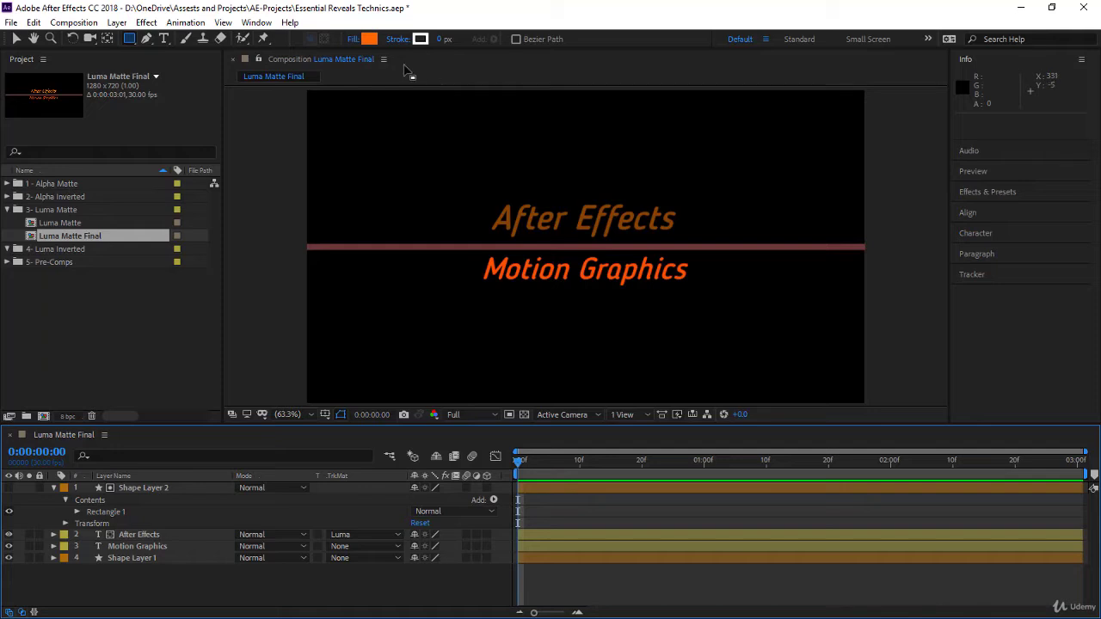
Try red FF2424 and yellow F0FF00 as the fill colour of the matte rectangle in Shape Layer 2
left_click(375, 39)
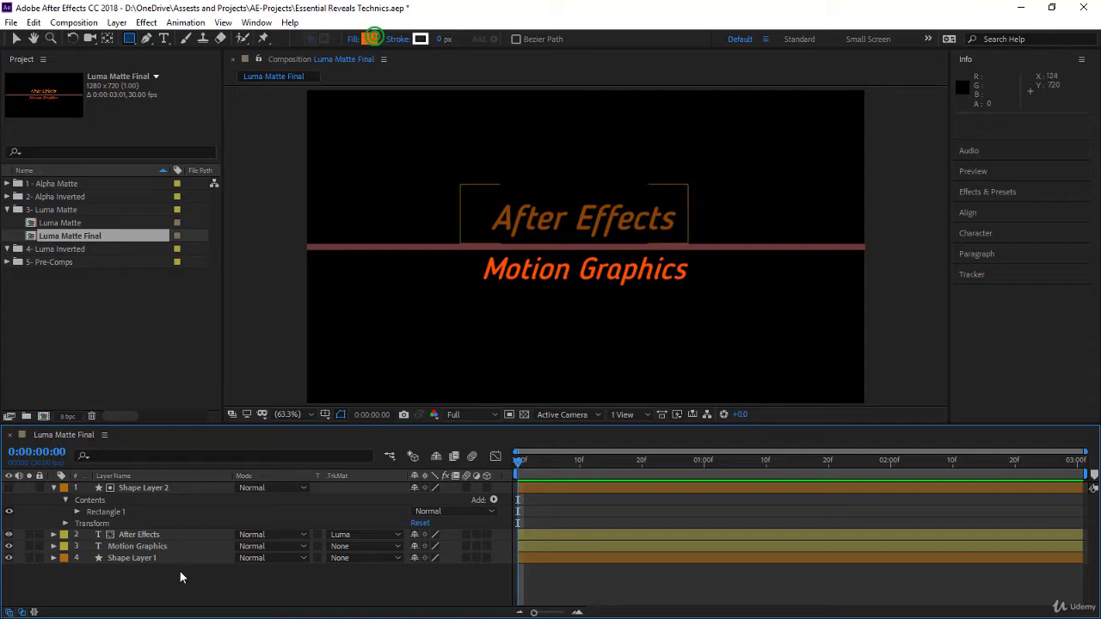
left_click(221, 487)
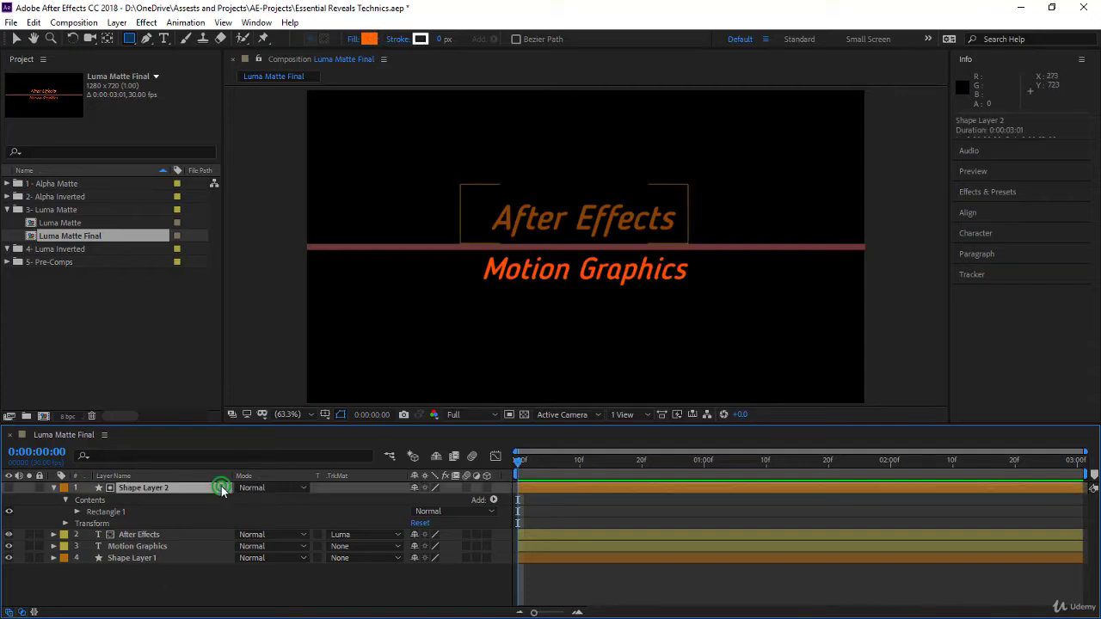
left_click(368, 38)
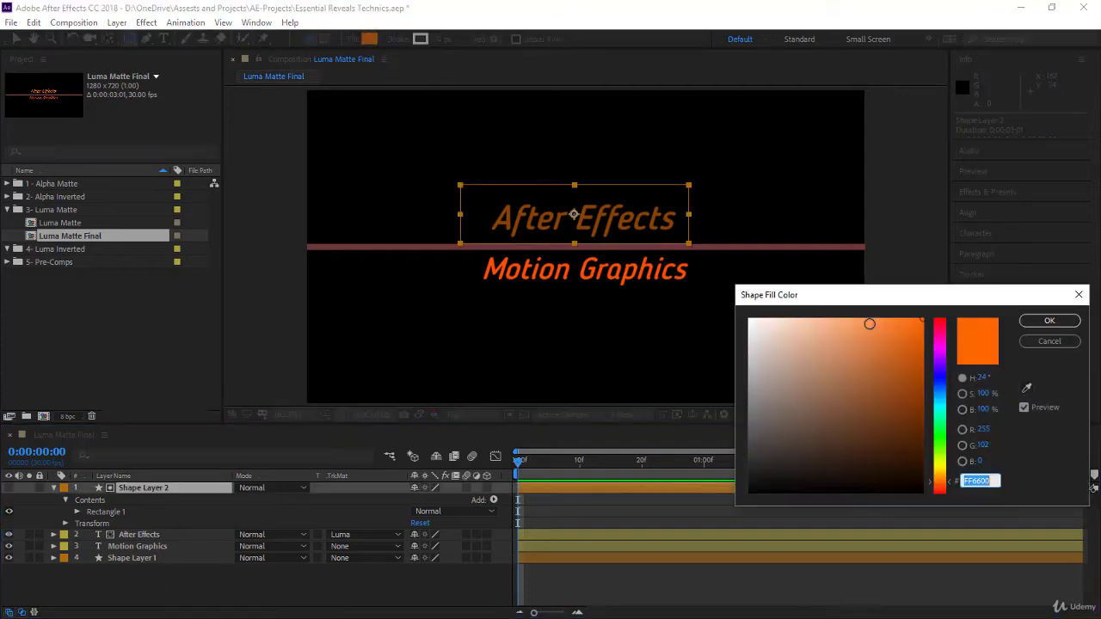
left_click(962, 409)
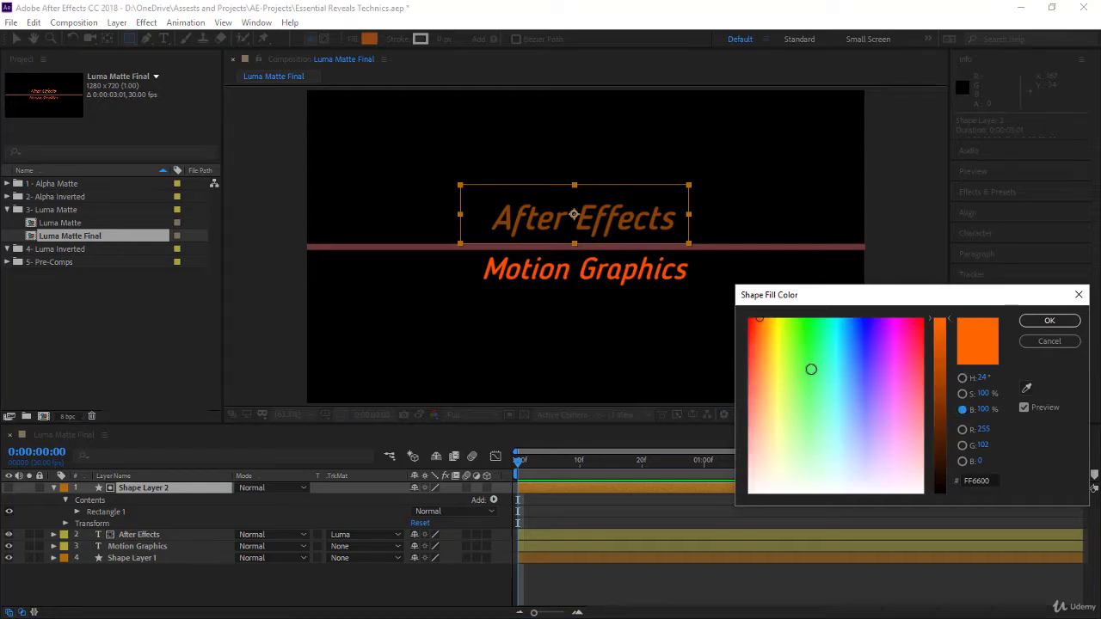
left_click_drag(765, 346, 745, 352)
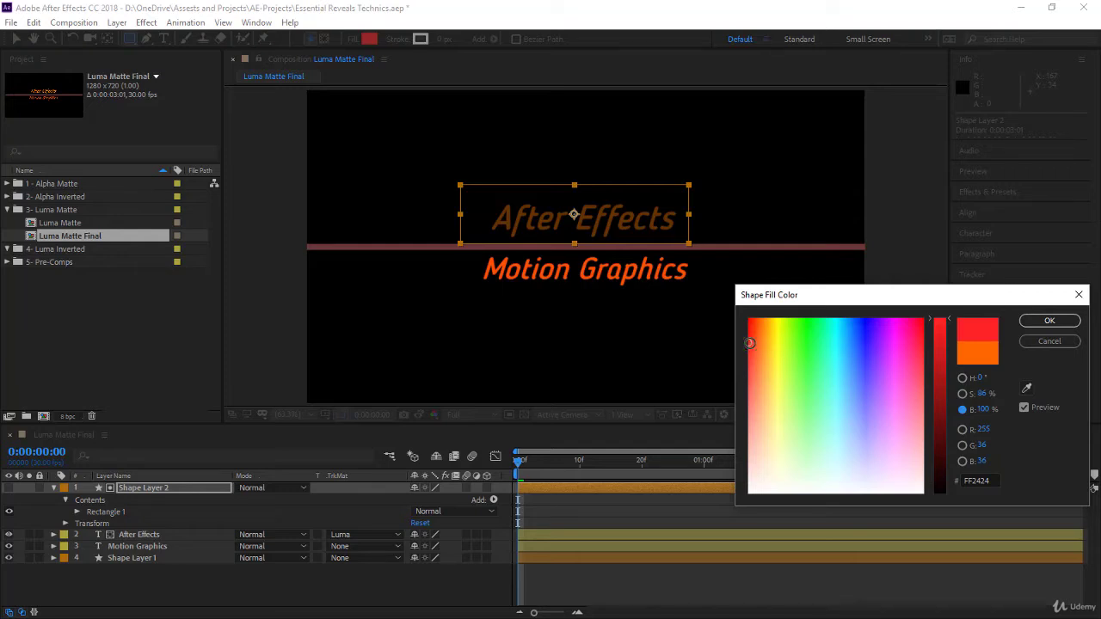
mouse_move(749, 343)
left_mouse_down()
mouse_move(917, 342)
mouse_move(819, 359)
mouse_move(749, 353)
mouse_move(768, 468)
mouse_move(765, 343)
mouse_move(743, 312)
mouse_move(856, 303)
mouse_move(750, 309)
mouse_move(781, 319)
mouse_move(764, 346)
mouse_move(838, 345)
mouse_move(767, 320)
mouse_move(779, 319)
left_mouse_up()
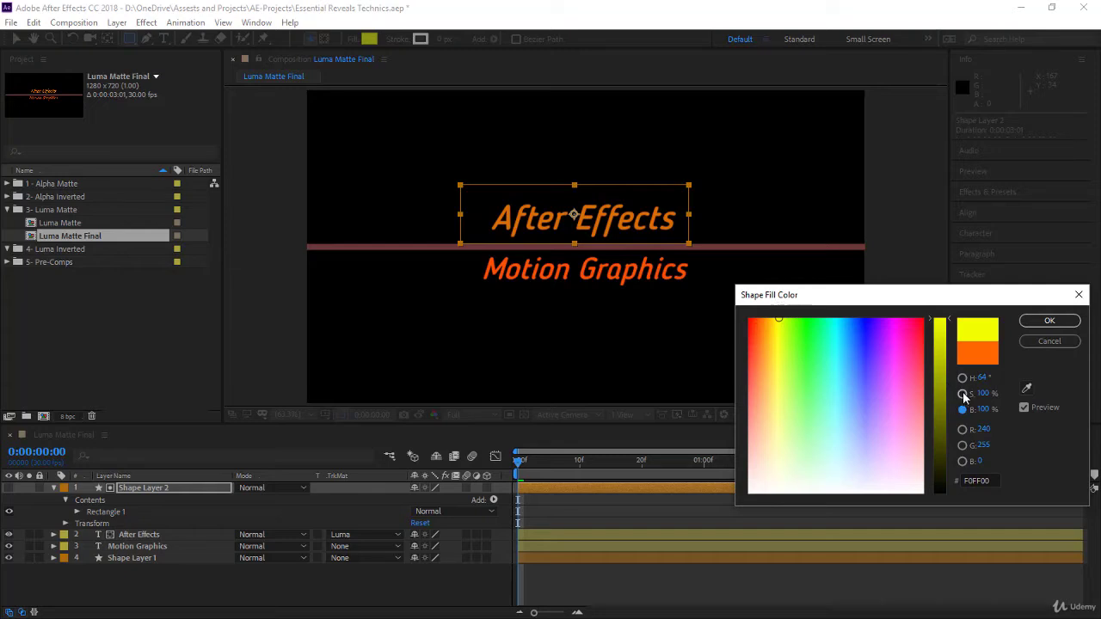
Try a fill at 2% saturation on the matte rectangle, darken it to grey A2A3A0, and cancel the colour change
left_click(963, 394)
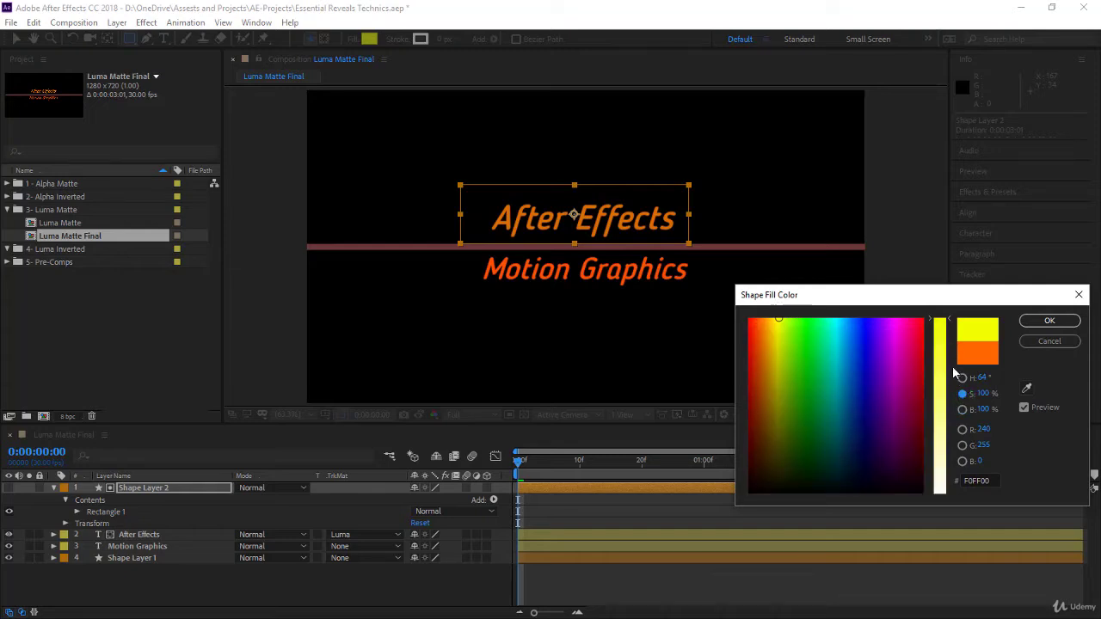
left_click_drag(949, 320, 949, 491)
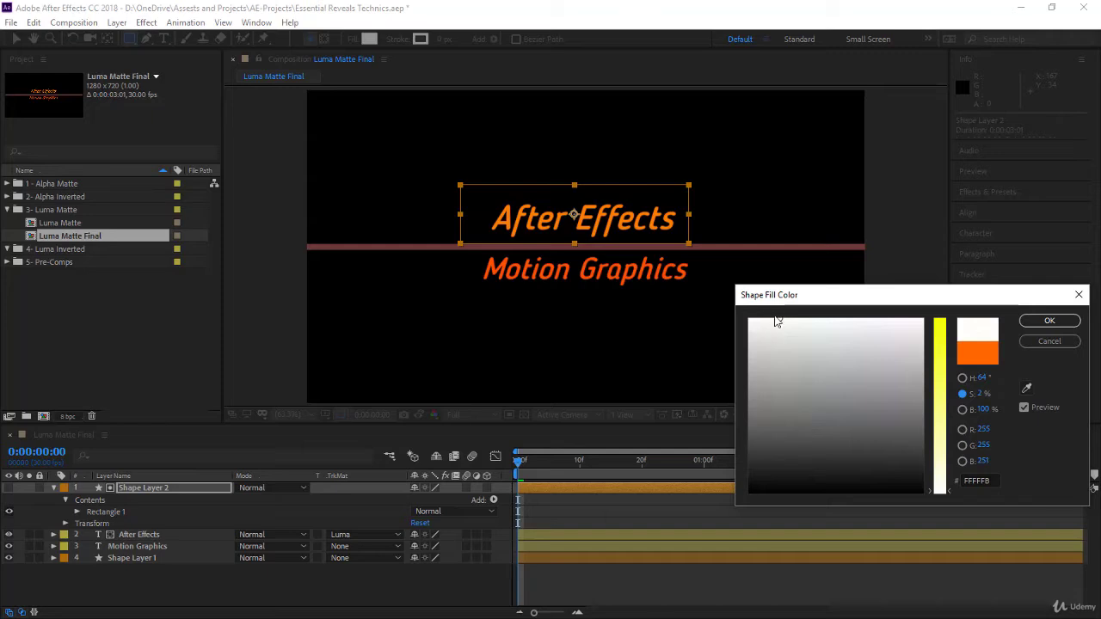
mouse_move(769, 320)
left_mouse_down()
mouse_move(785, 495)
mouse_move(779, 381)
left_mouse_up()
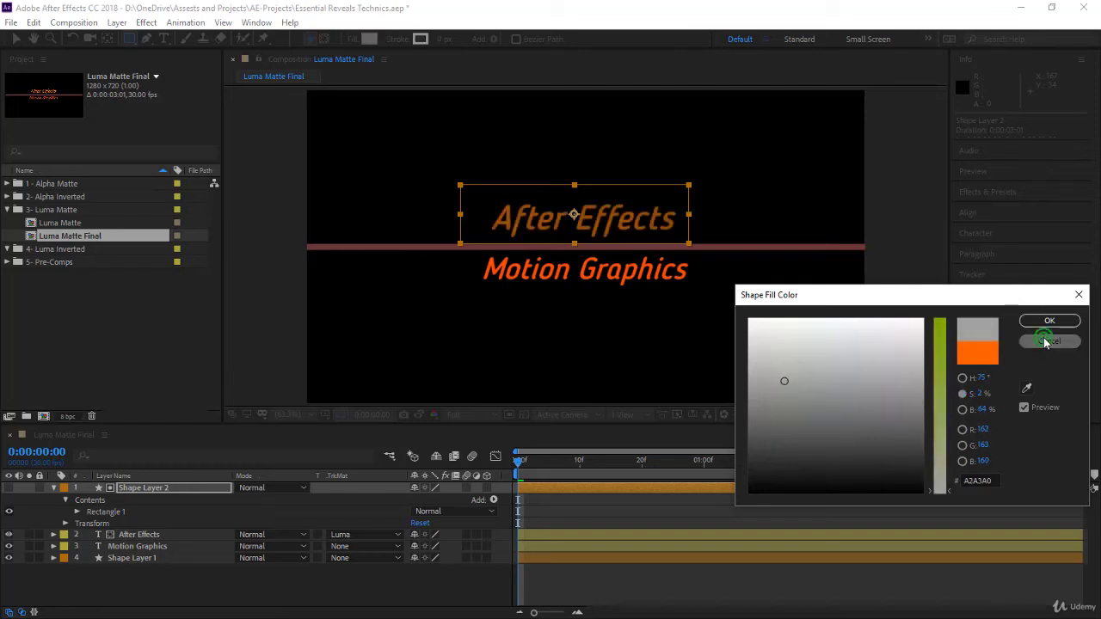
left_click(1050, 320)
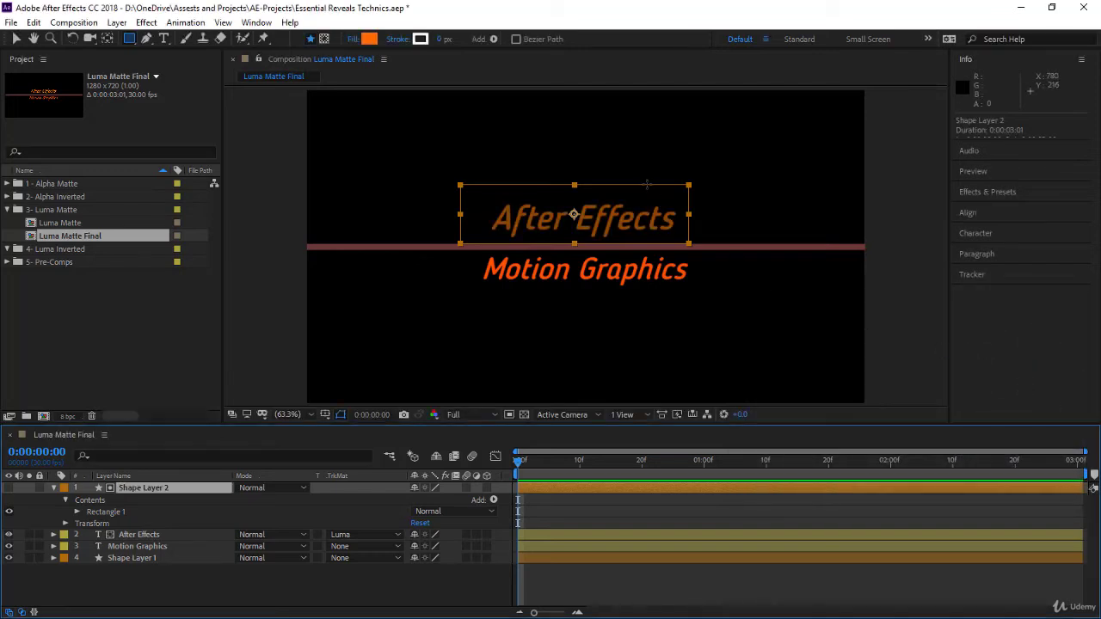
Stretch the matte rectangle upward so it extends well above the After Effects text, keeping its lower edge at the line
key("v")
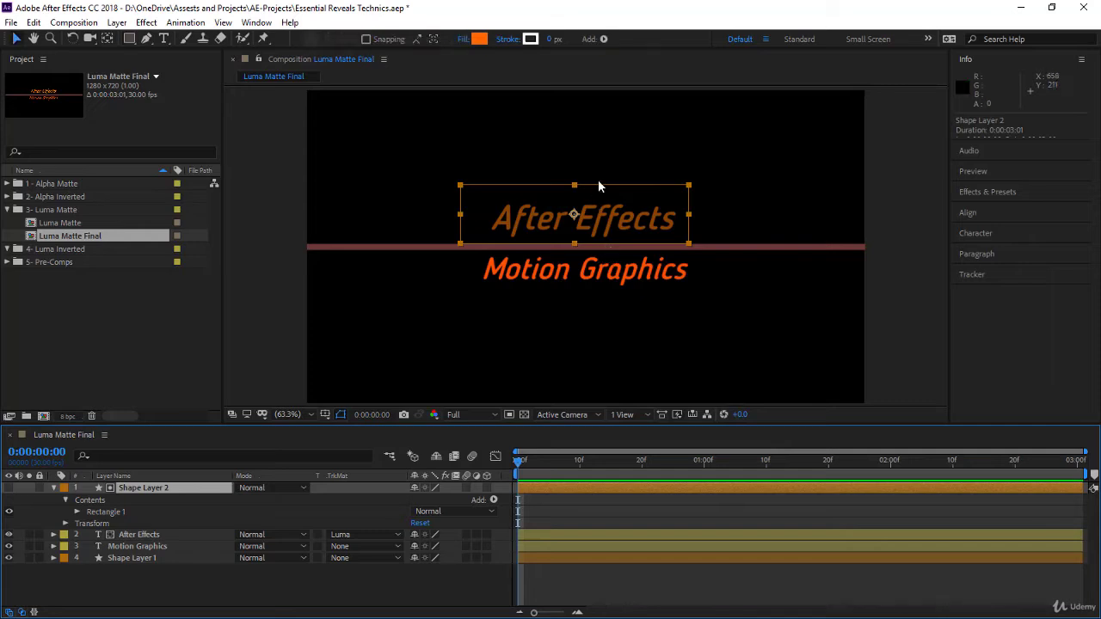
left_click(605, 188)
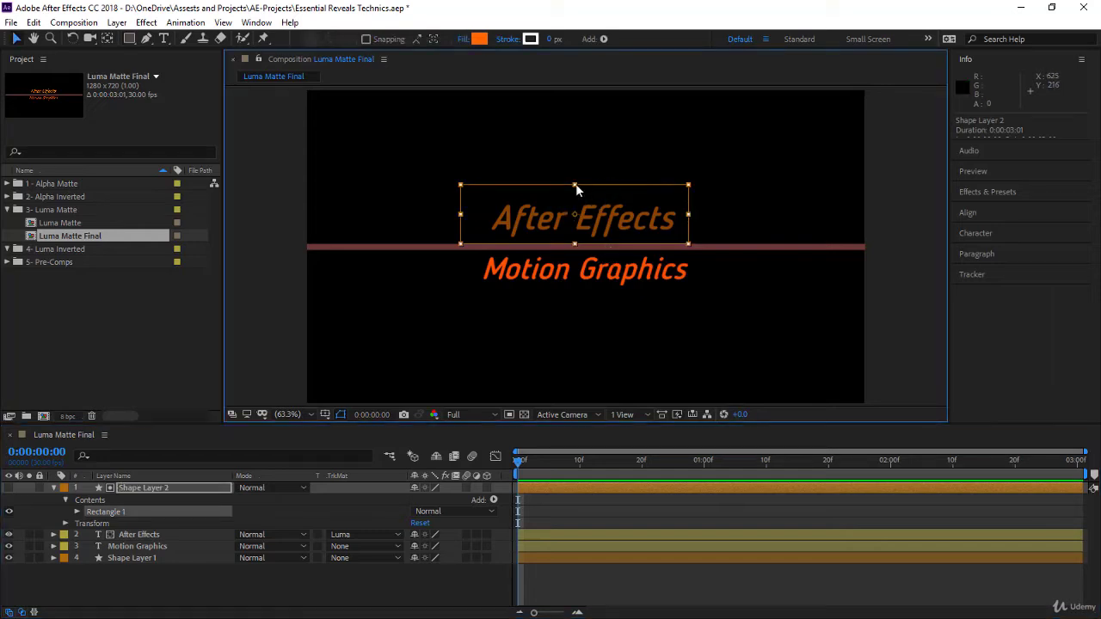
left_click(578, 185)
left_click_drag(574, 186, 582, 136)
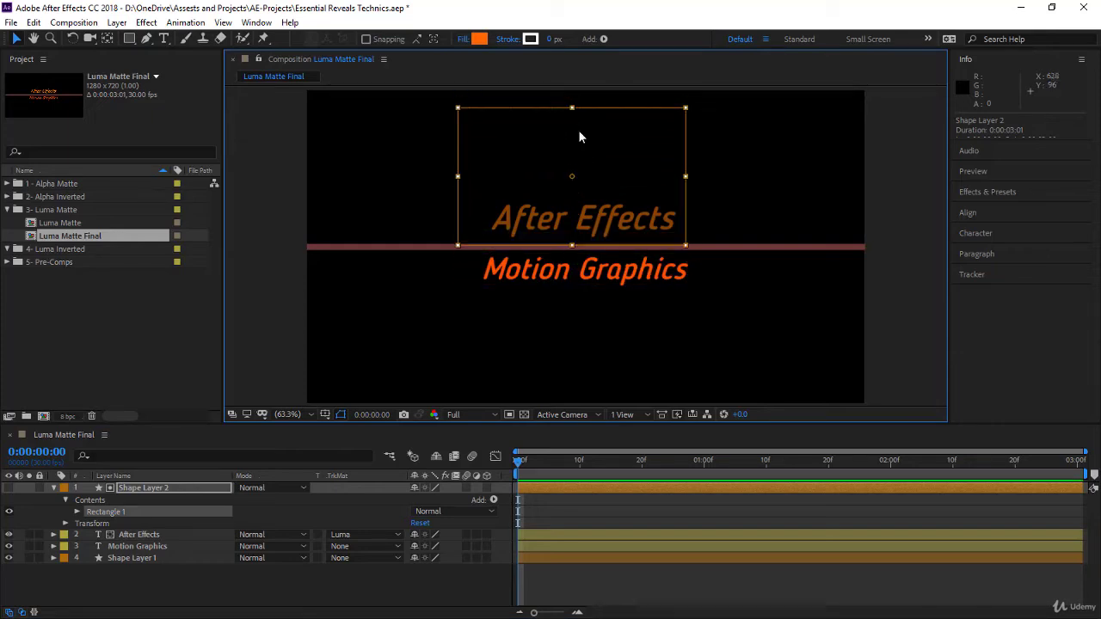
Change the matte rectangle's fill to a linear gradient and turn on the visibility of Shape Layer 2
left_click(464, 39)
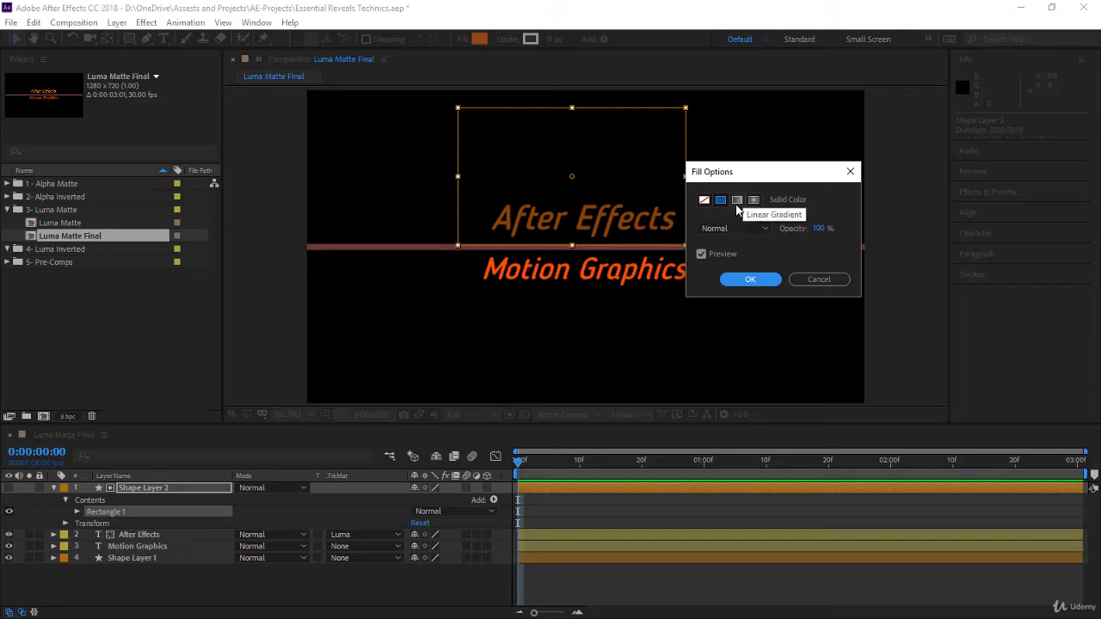
left_click(737, 200)
left_click(764, 283)
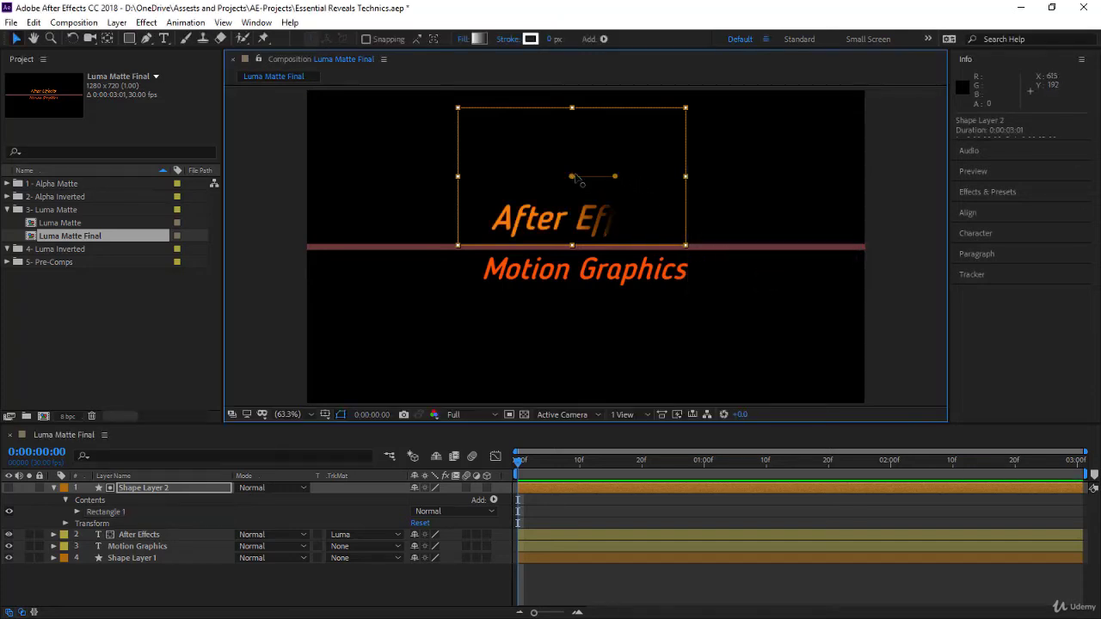
left_click(9, 488)
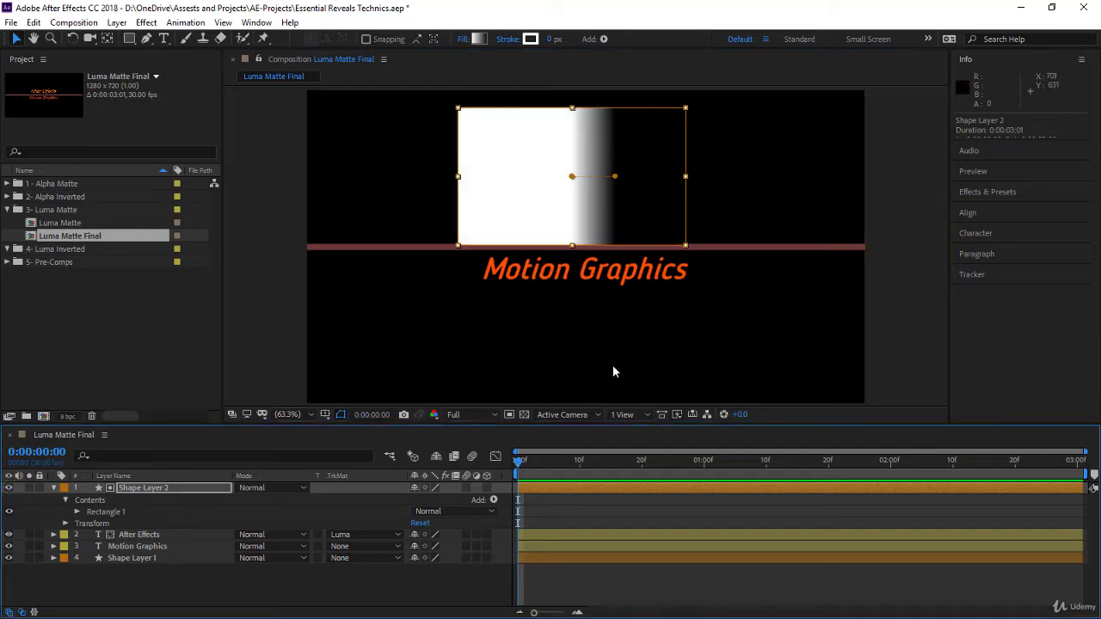
Expand the rectangle's Gradient Fill properties and set the End Point's X value to 0
left_click(78, 512)
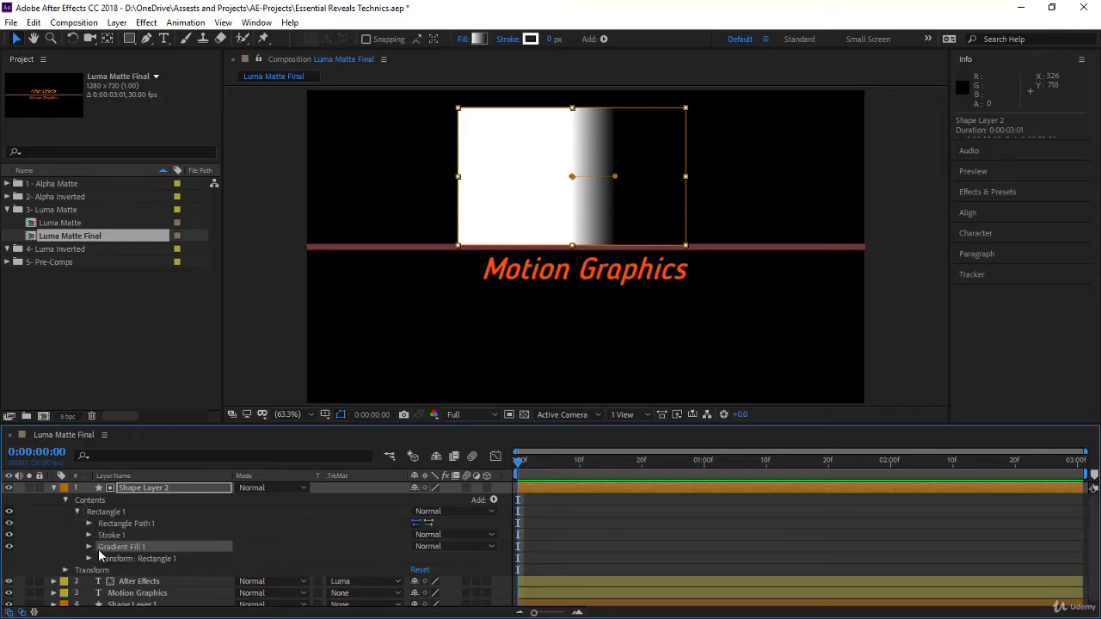
left_click(89, 547)
scroll(152, 548, "down", 1)
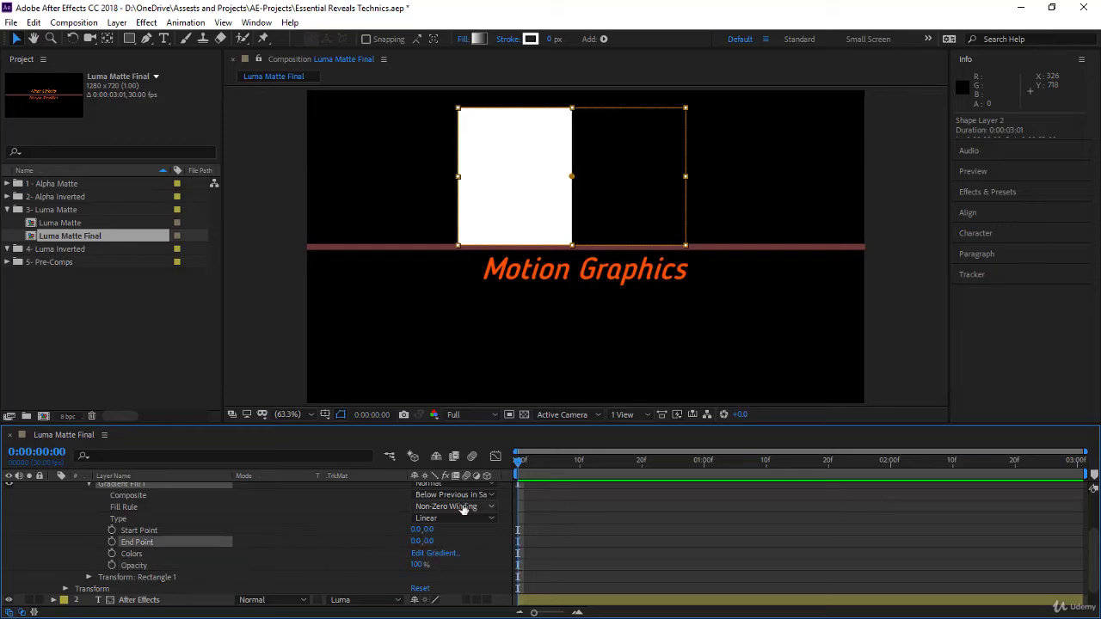
key("ctrl+z")
left_click(416, 543)
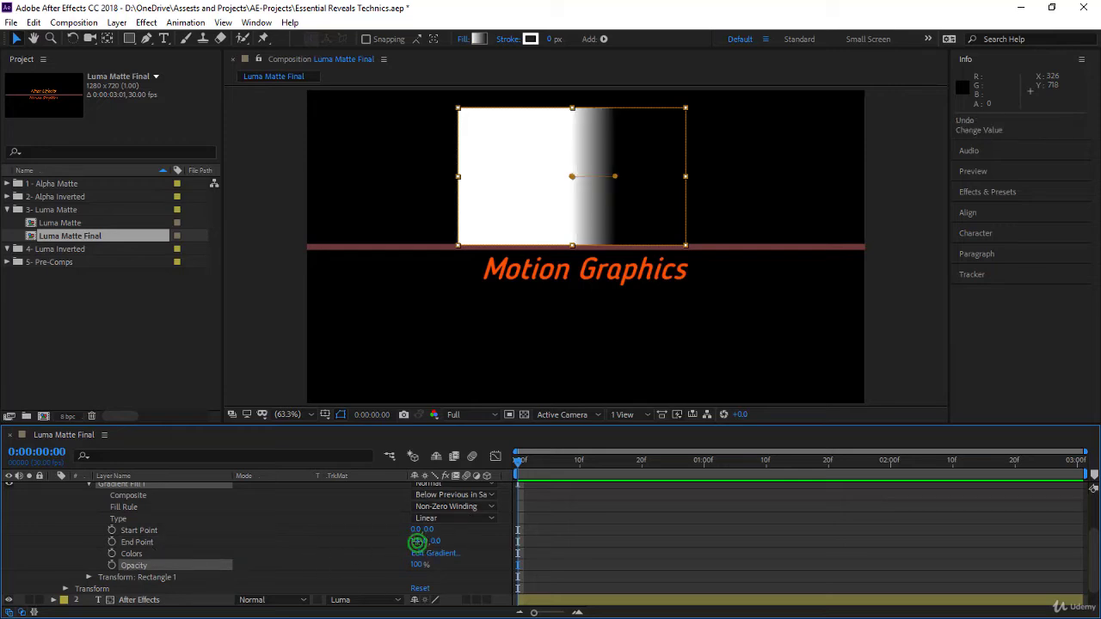
type("0")
key("Return")
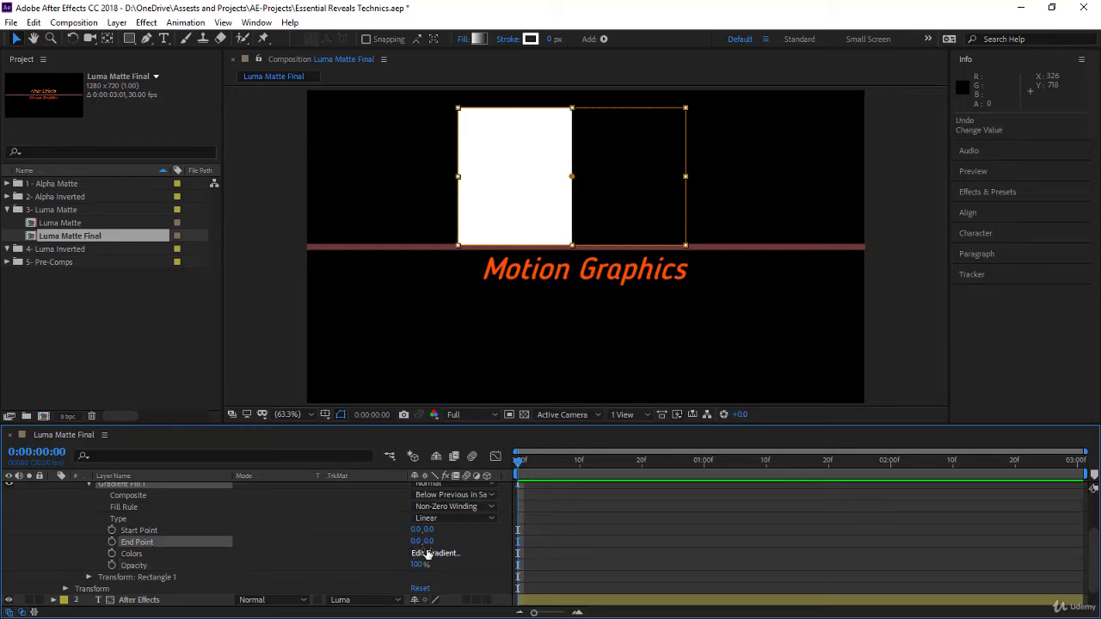
Make the gradient vertical with Start Point Y at 25 and End Point Y at -65, and hide Shape Layer 2
left_click(430, 544)
left_click_drag(431, 544, 379, 548)
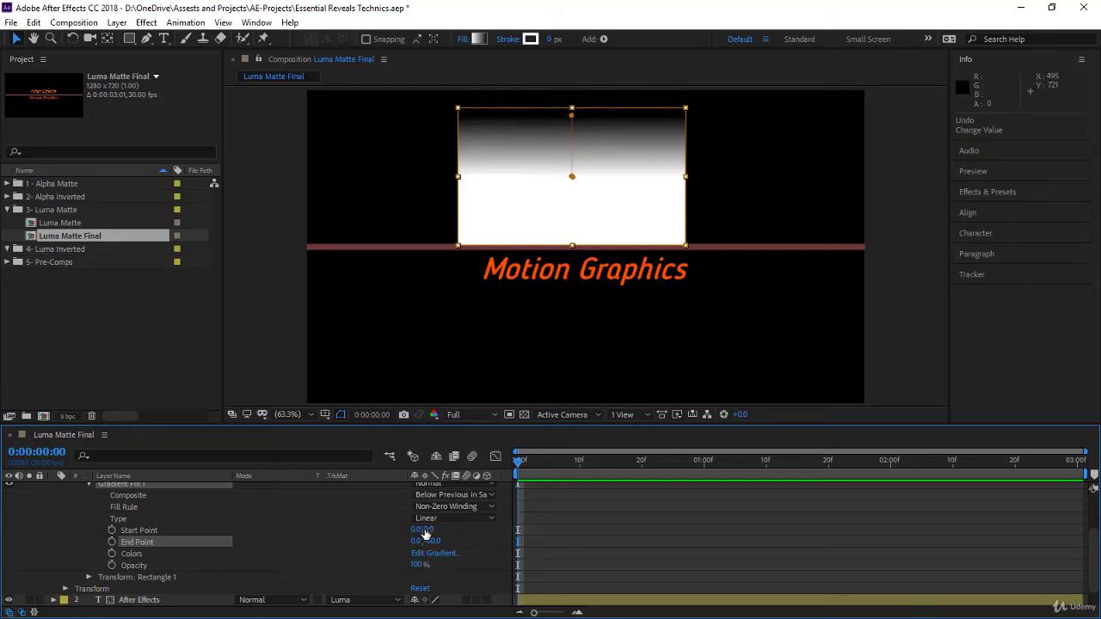
mouse_move(428, 541)
left_mouse_down()
mouse_move(431, 530)
mouse_move(444, 534)
left_mouse_up()
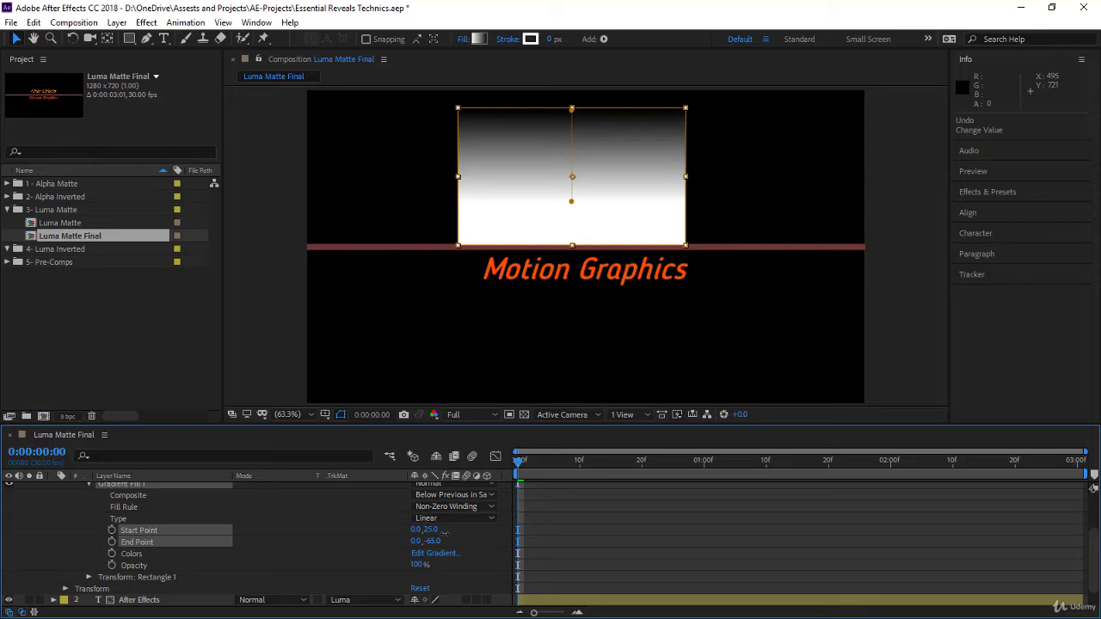
scroll(144, 523, "up", 3)
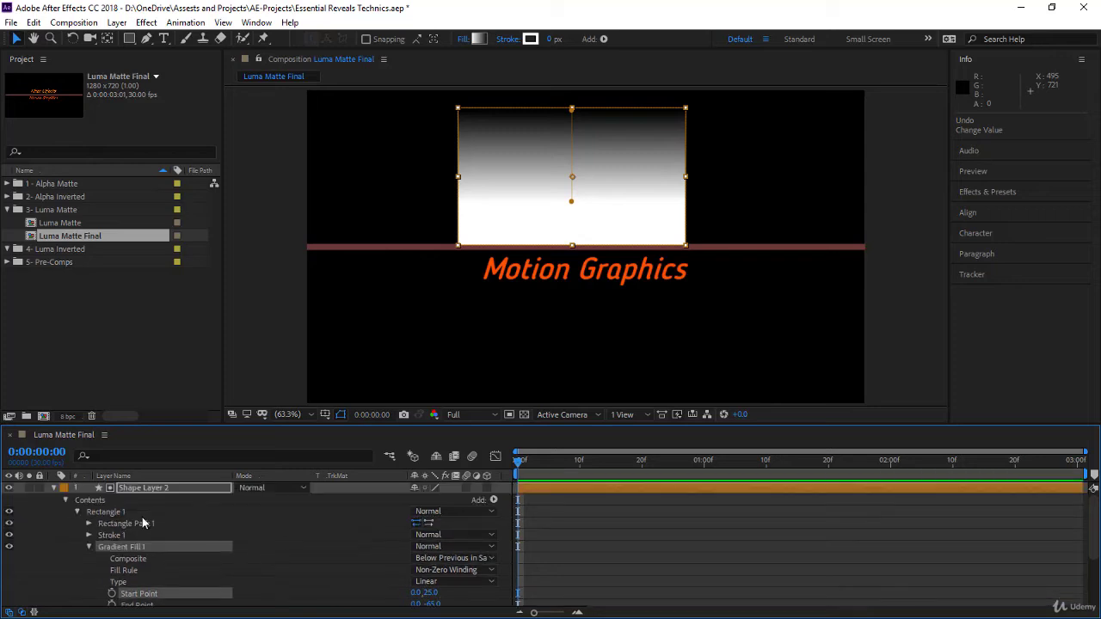
left_click(9, 489)
Reveal the After Effects text layer's Position and move it down to a Y value of 337.8
scroll(277, 560, "down", 4)
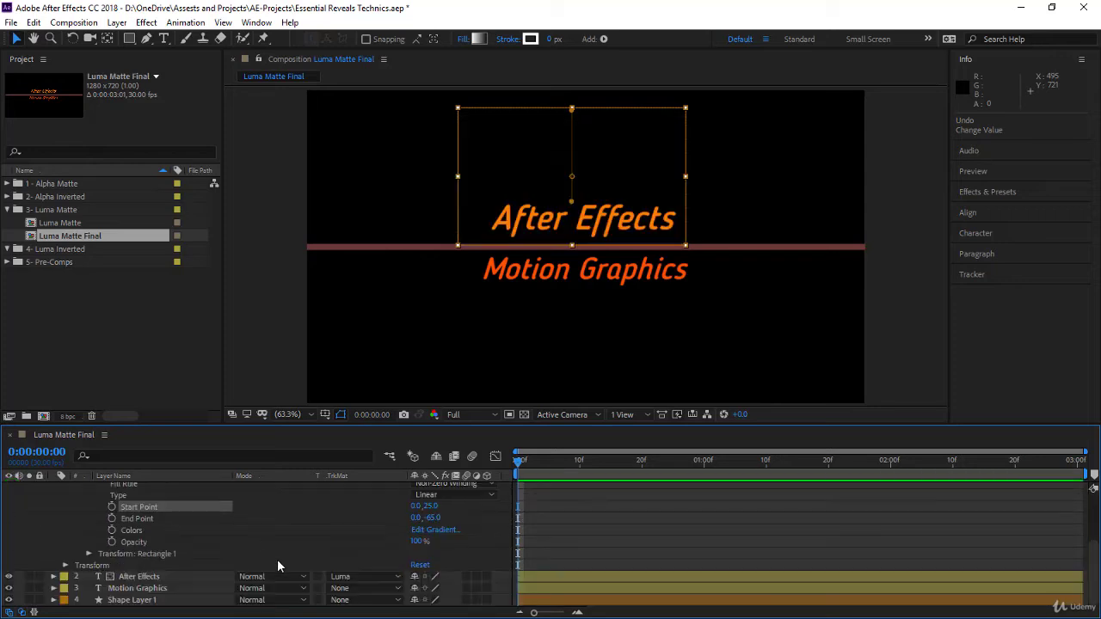
left_click(183, 579)
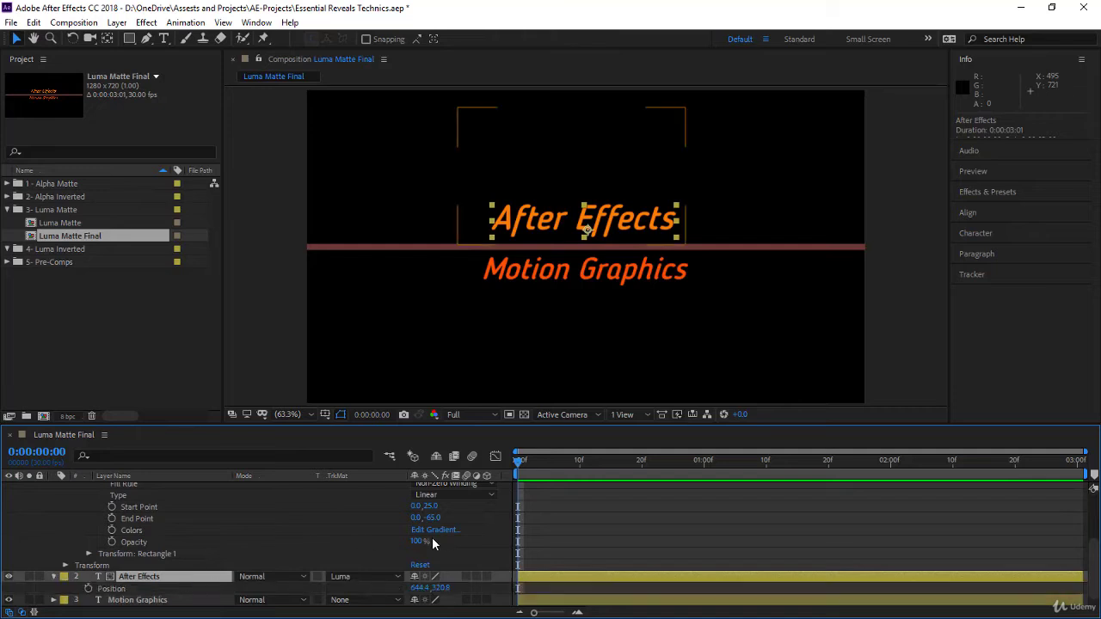
key("p")
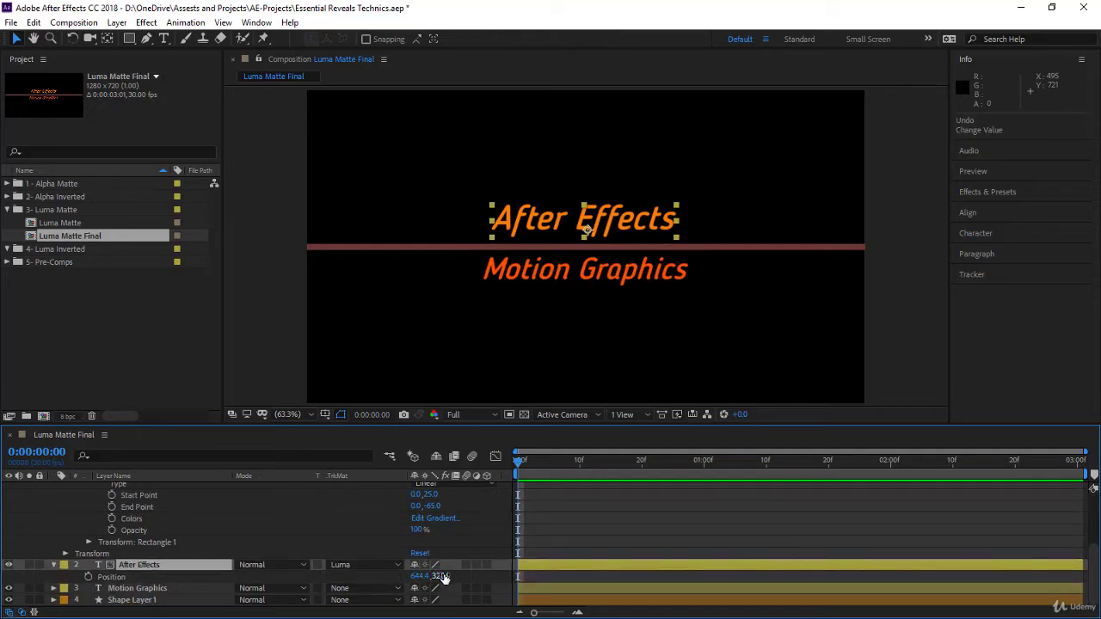
left_click_drag(437, 577, 453, 611)
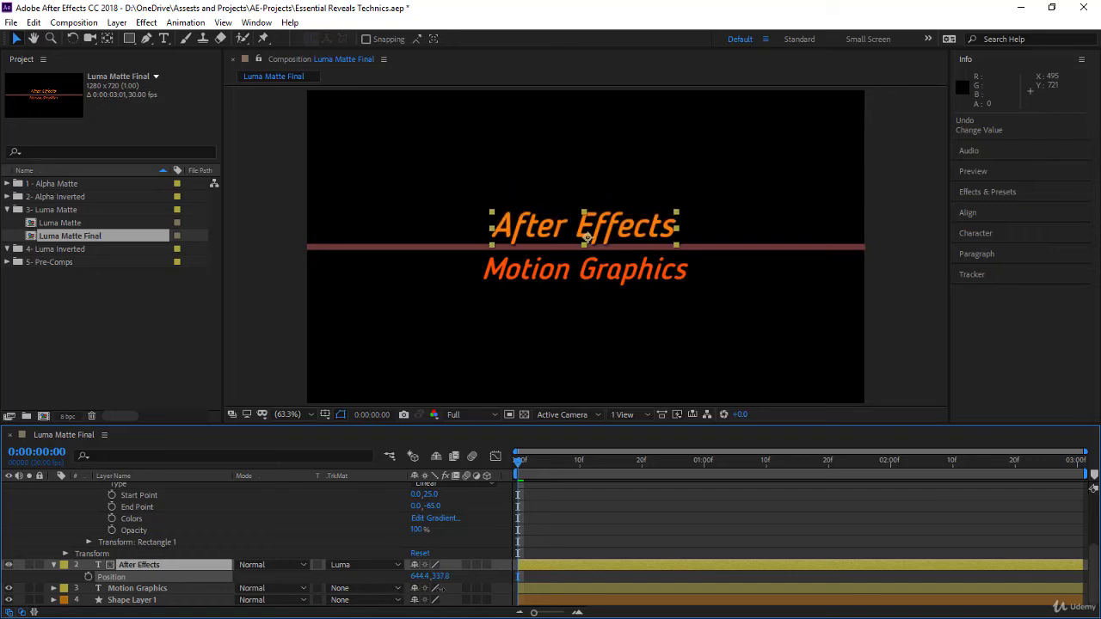
Try the matte gradient with Start Point Y at 32 and End Point Y at -31, showing Shape Layer 2 briefly to check it
scroll(235, 532, "up", 3)
left_click(184, 490)
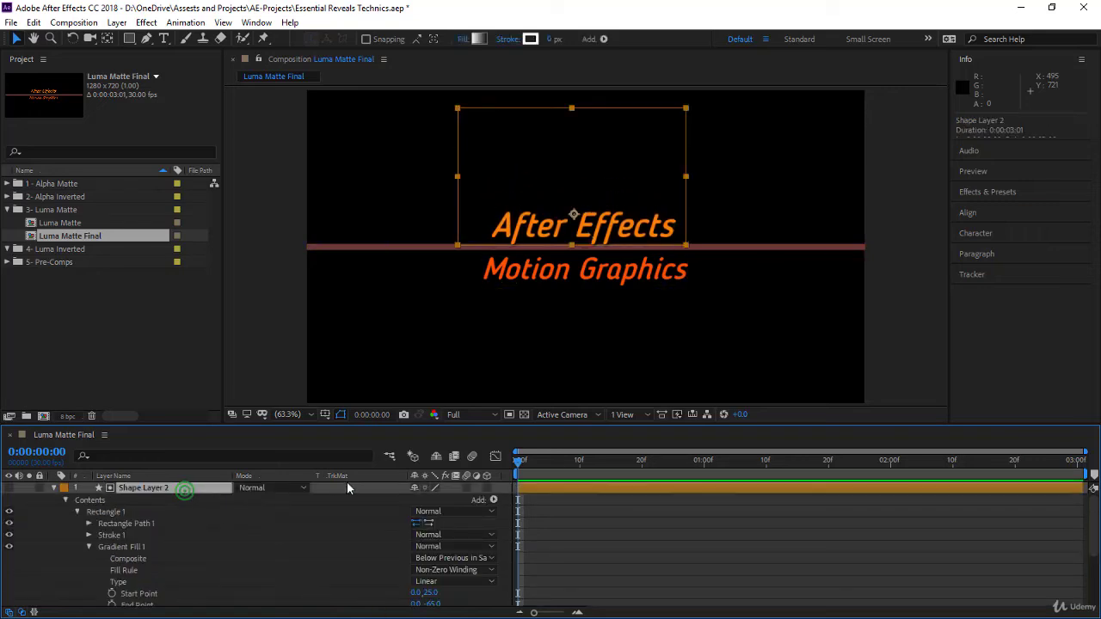
scroll(198, 572, "down", 2)
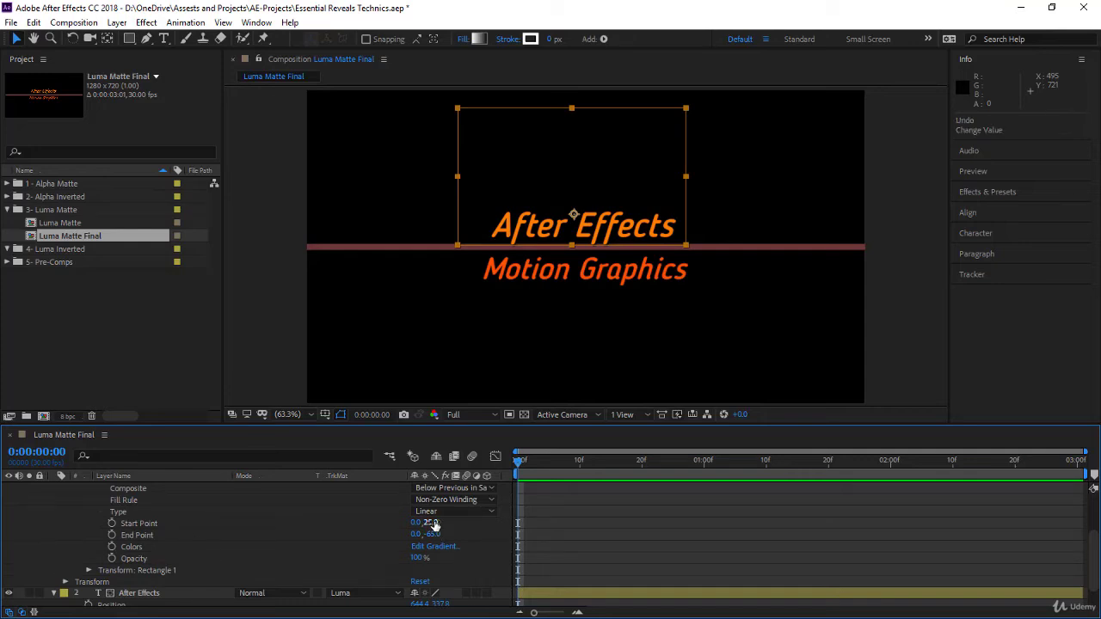
left_click_drag(433, 524, 448, 537)
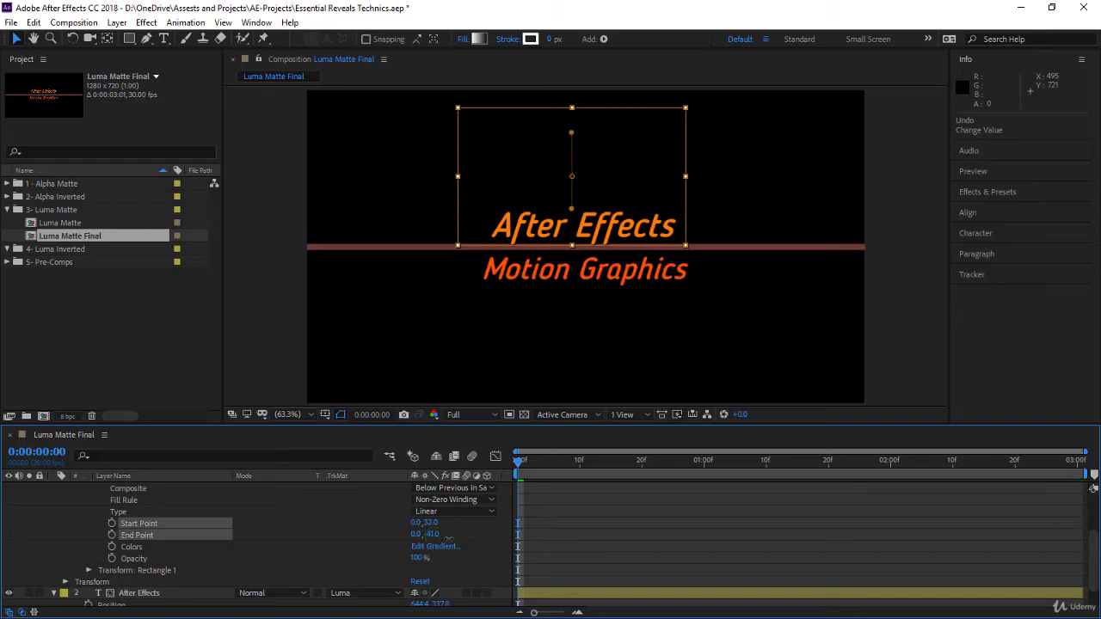
scroll(255, 535, "up", 3)
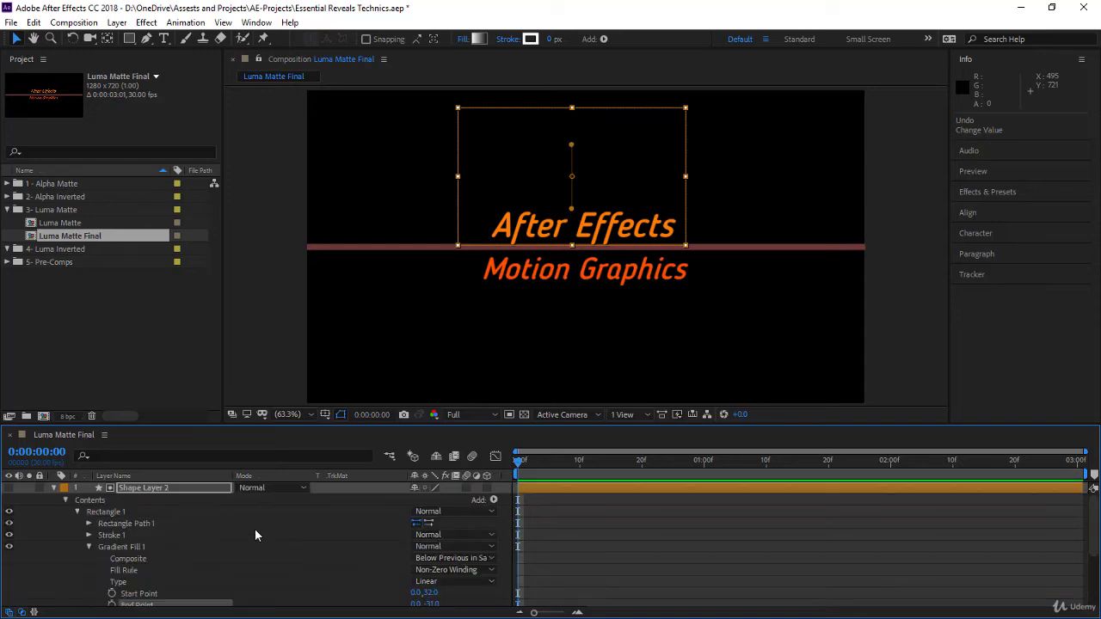
left_click(10, 487)
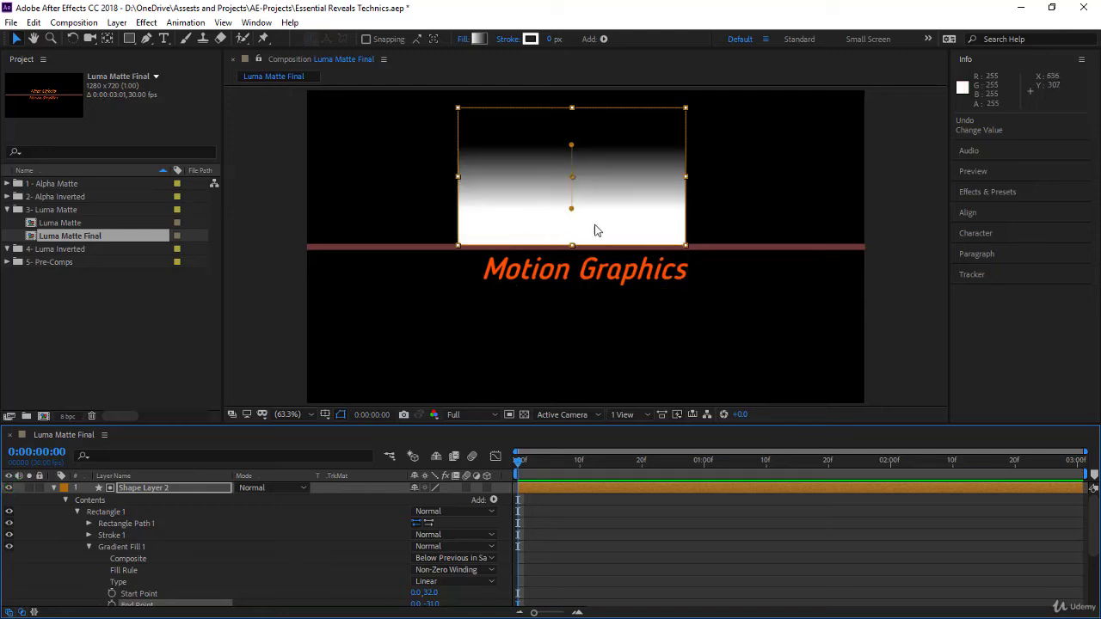
scroll(309, 538, "down", 3)
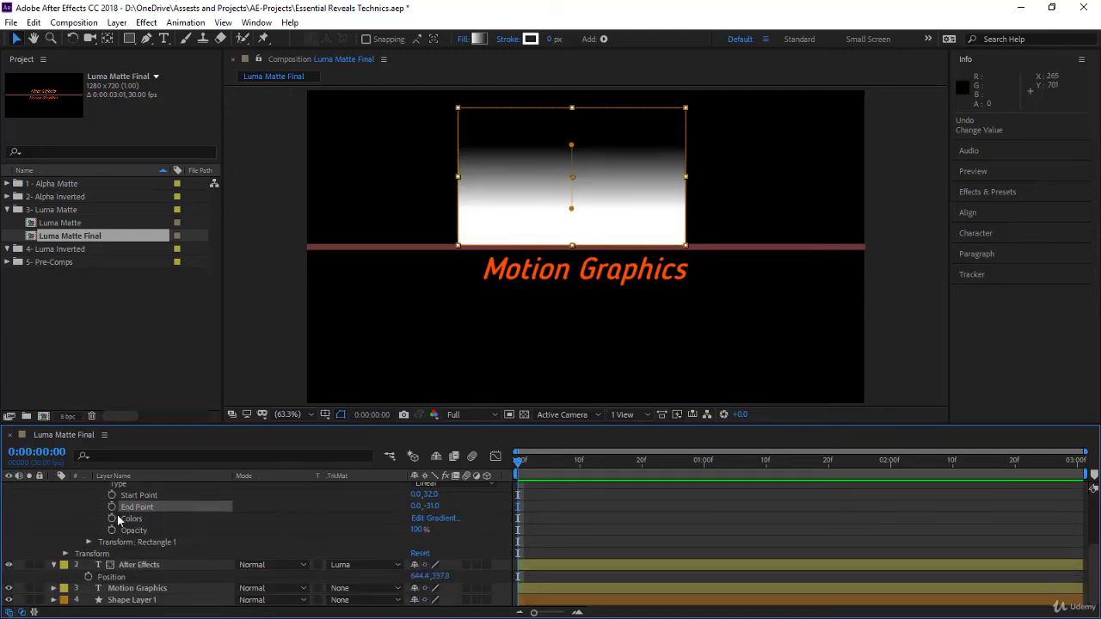
scroll(44, 486, "up", 3)
left_click(9, 488)
Move the After Effects text up to a Position Y value of 324.8
scroll(348, 545, "down", 5)
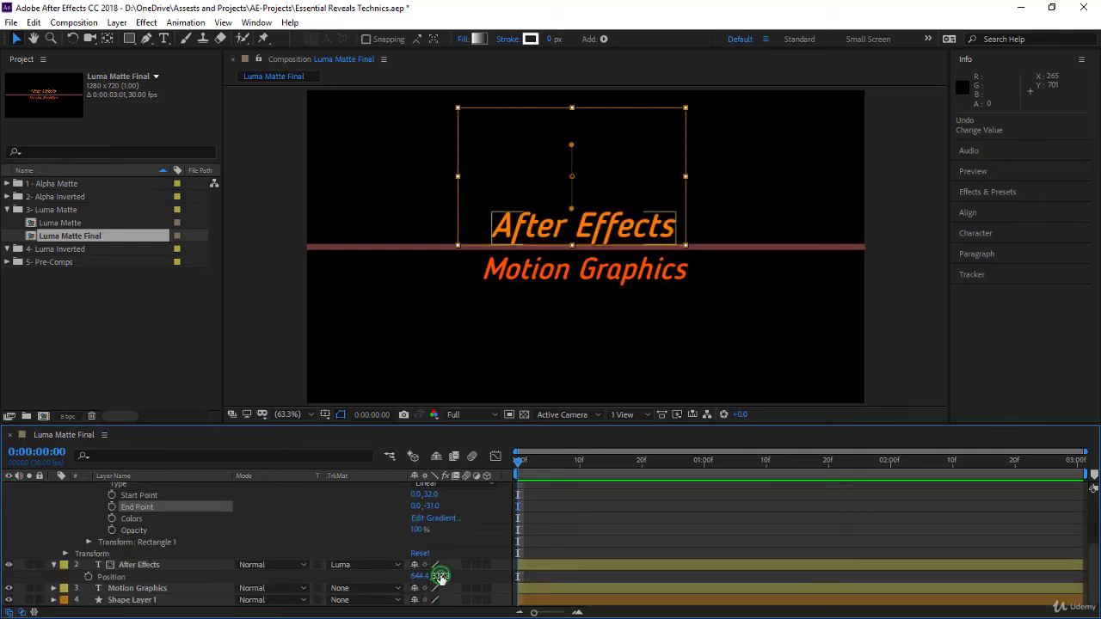
left_click_drag(440, 575, 420, 588)
scroll(224, 510, "up", 3)
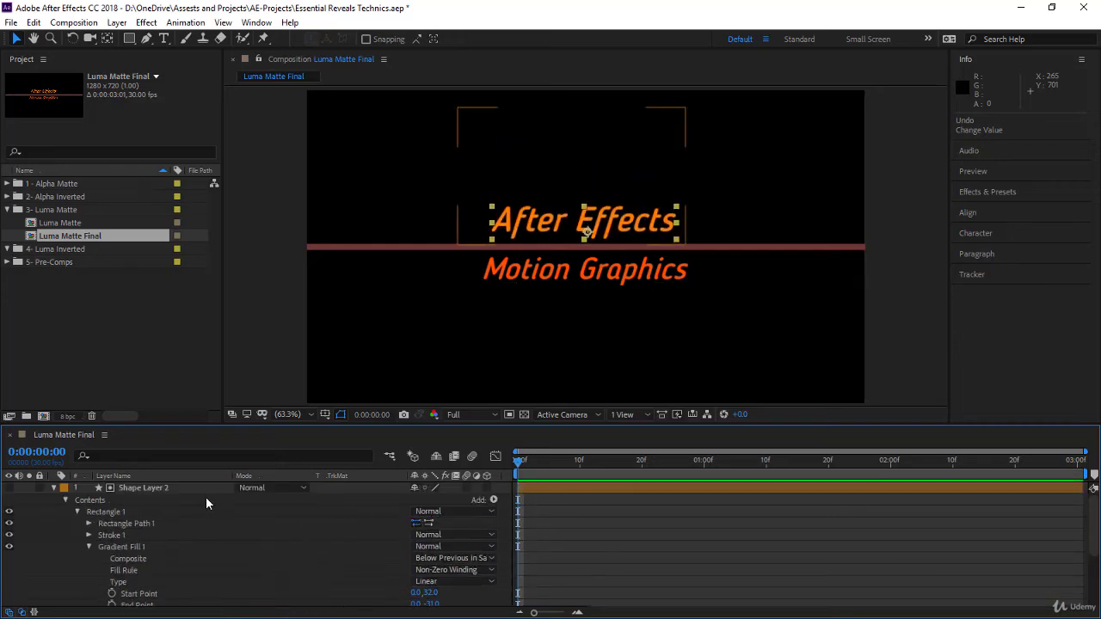
Show Shape Layer 2 and lower its gradient handles to about Y 51 for the Start Point and Y -25.6 for the End Point
scroll(174, 583, "down", 3)
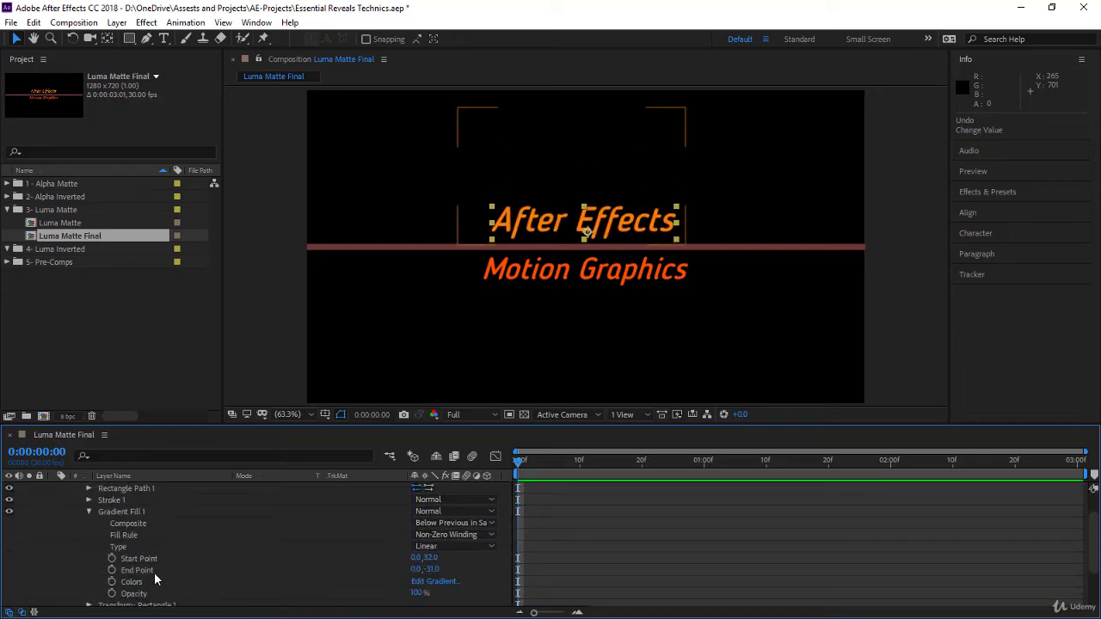
left_click(152, 571)
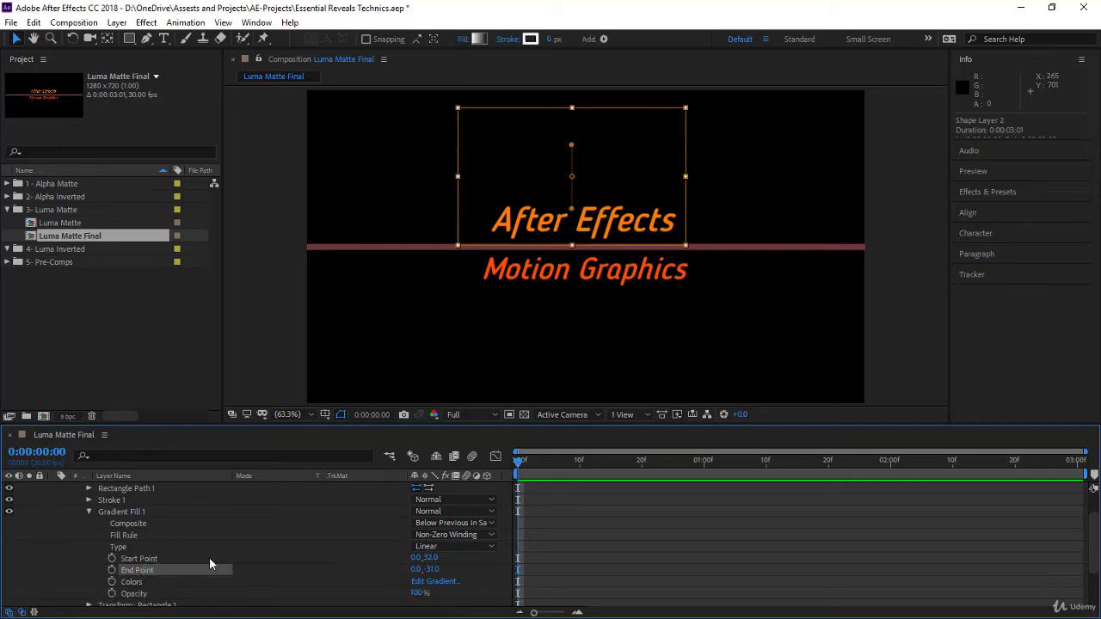
scroll(148, 511, "up", 3)
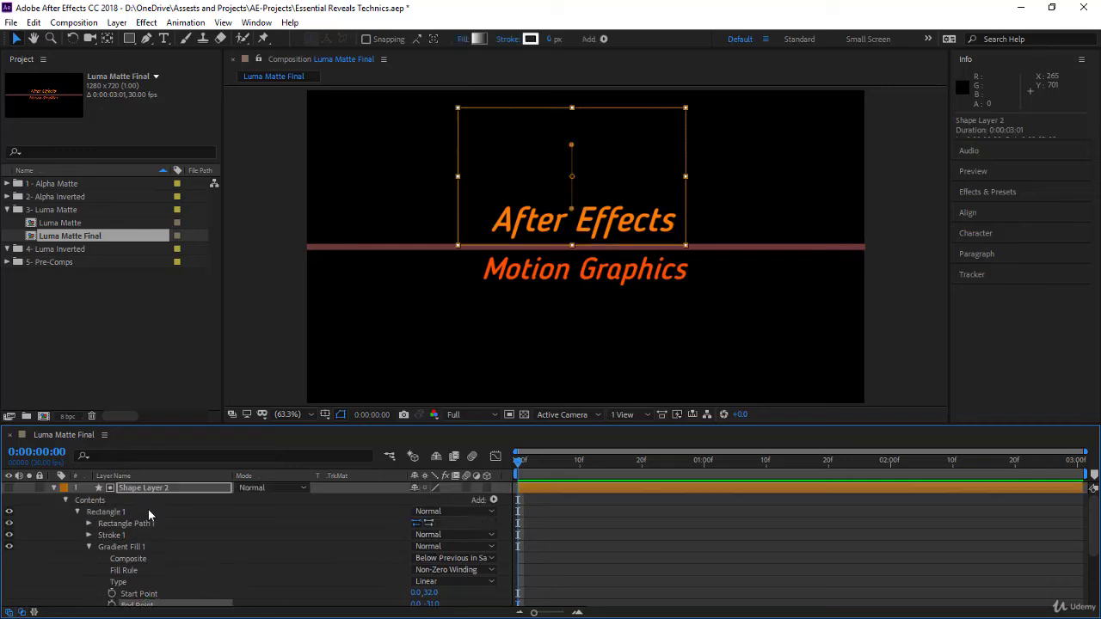
left_click(8, 488)
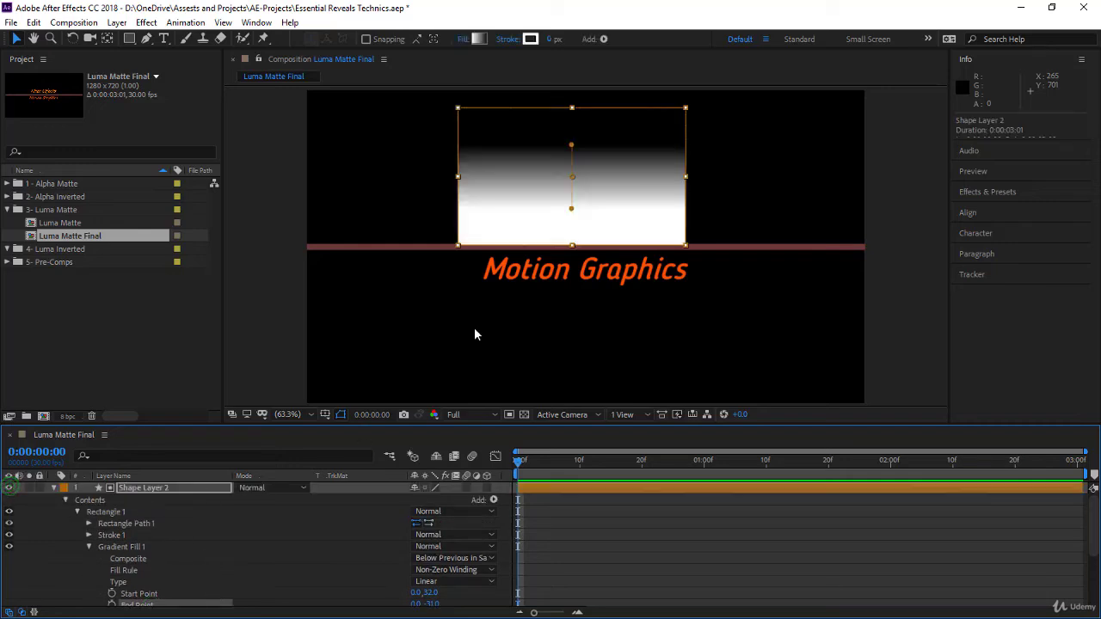
left_click(572, 210)
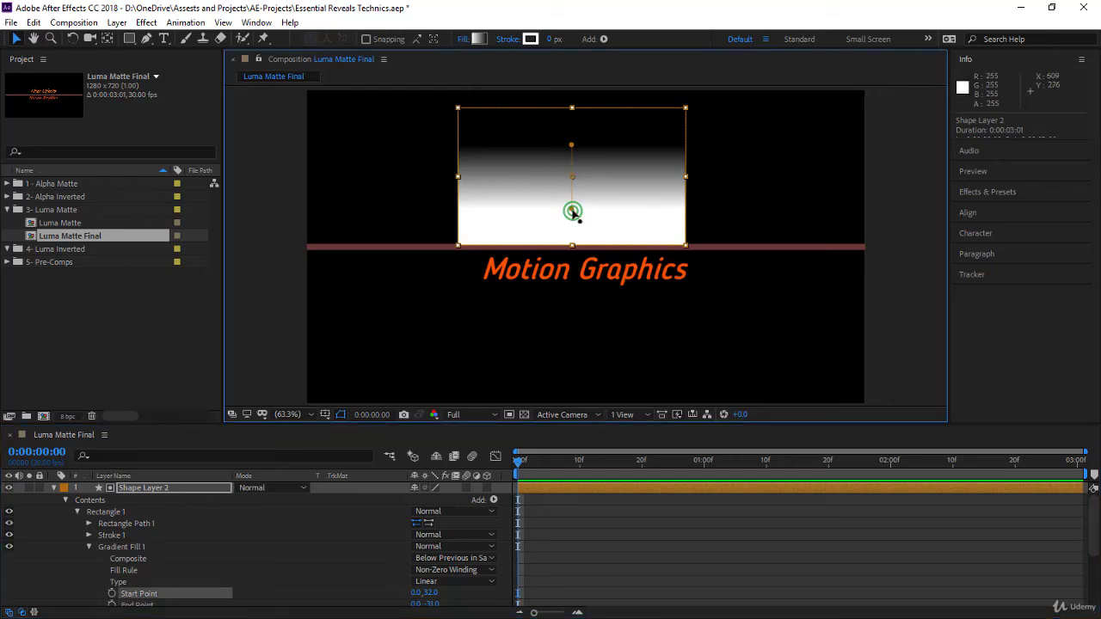
left_click_drag(572, 213, 574, 232)
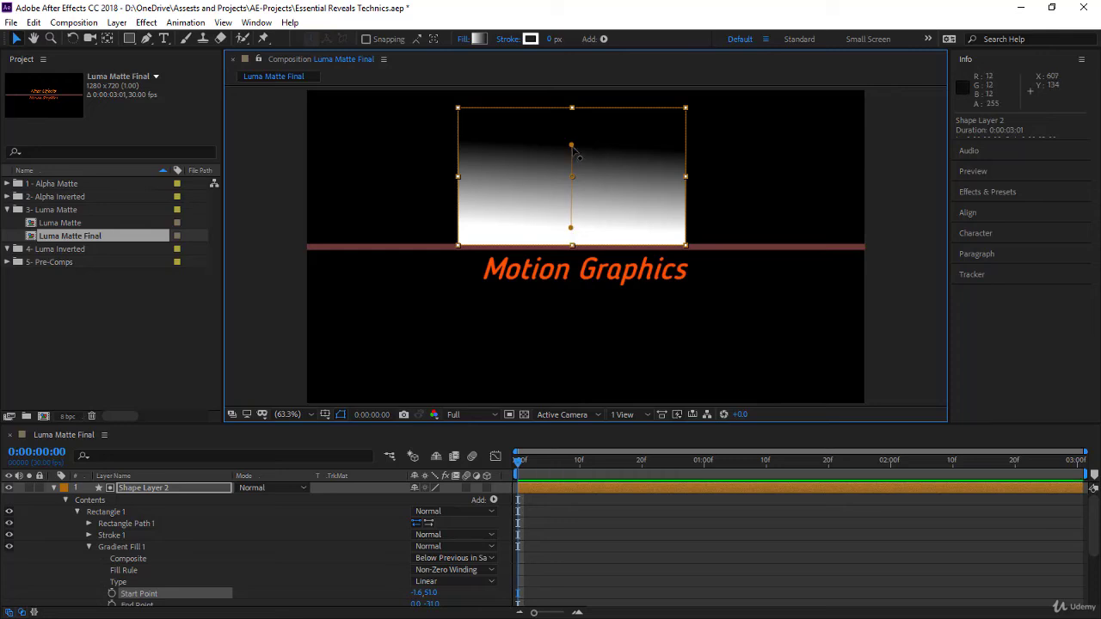
left_click_drag(573, 148, 573, 152)
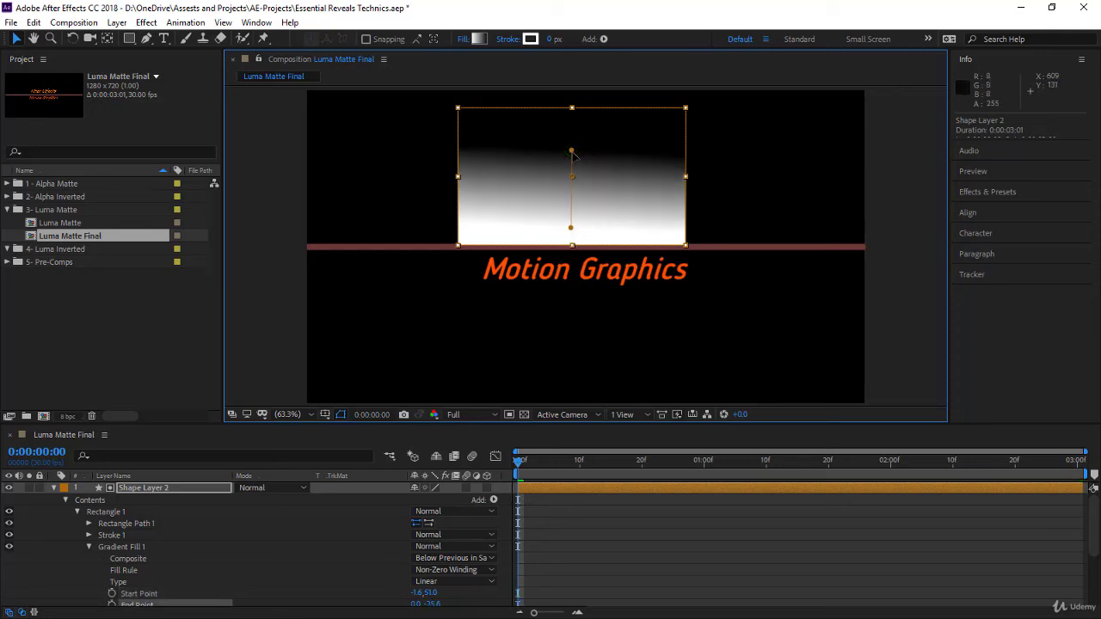
Straighten the gradient by setting the Start Point's X value to 0, and hide Shape Layer 2
scroll(426, 559, "down", 3)
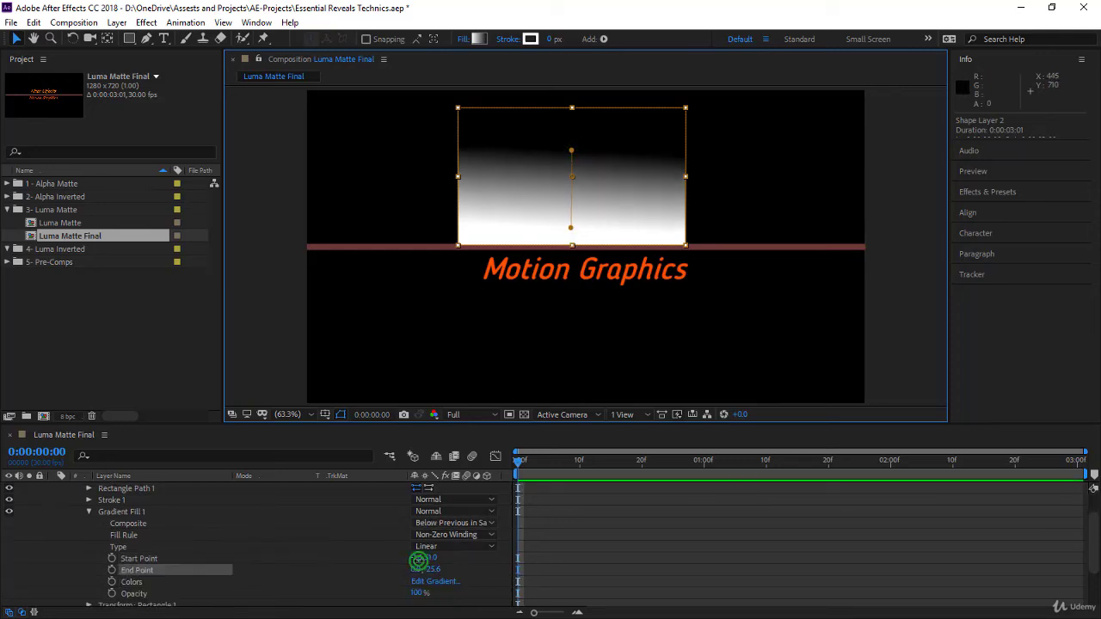
left_click(416, 557)
type("0")
key("Return")
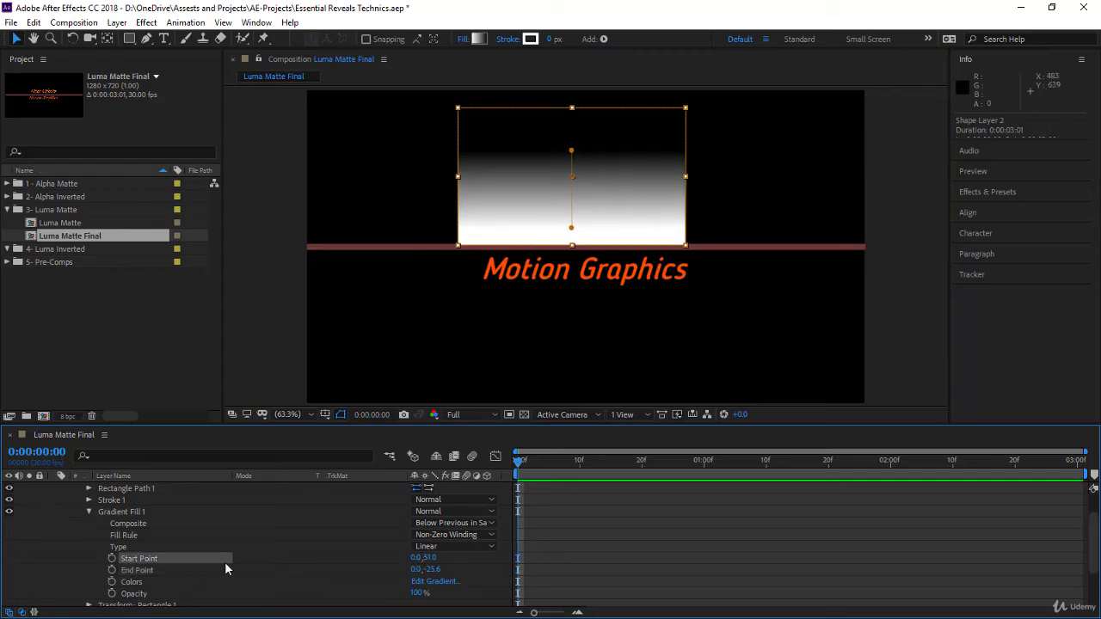
scroll(241, 560, "down", 2)
scroll(260, 559, "up", 4)
left_click(9, 488)
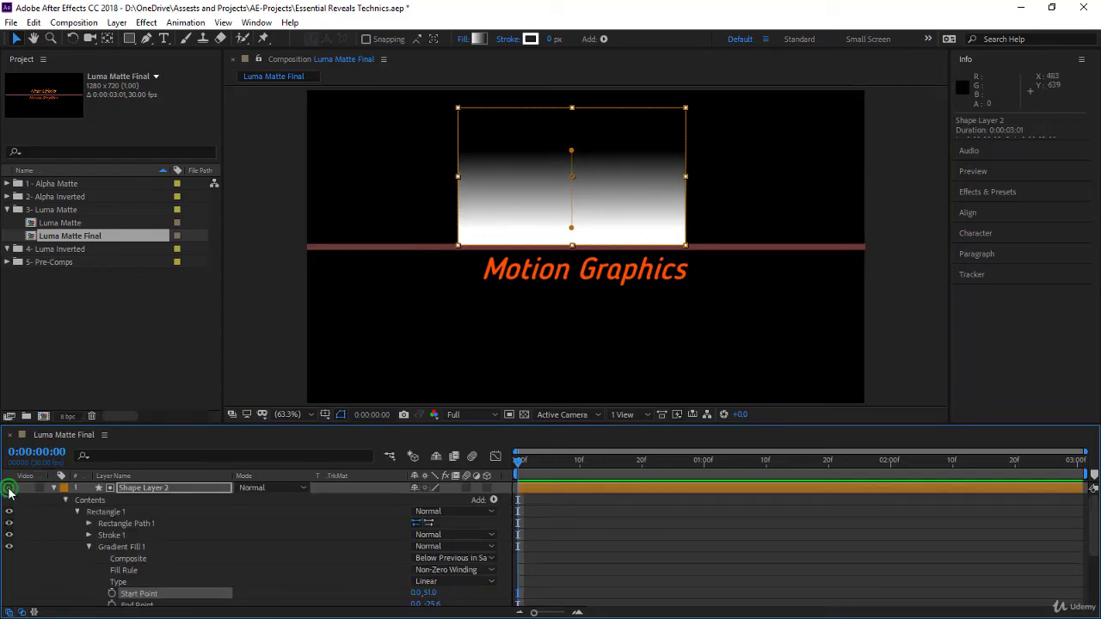
Test the After Effects text's vertical movement and add a Position keyframe at 0:00:00:20 with Y at 324.8
scroll(207, 545, "down", 5)
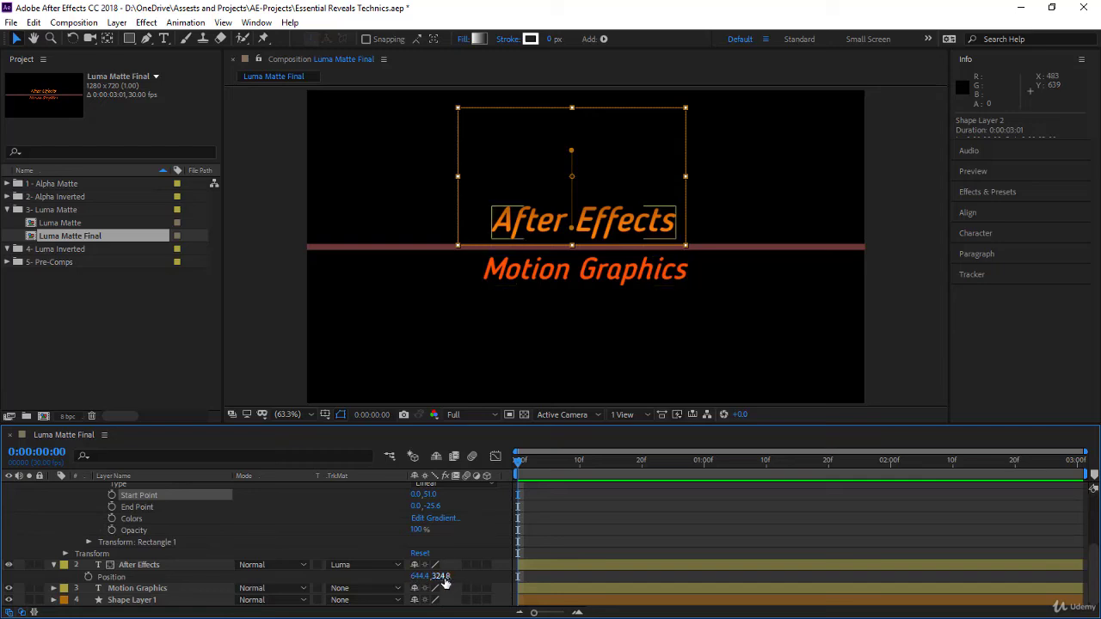
mouse_move(436, 576)
left_mouse_down()
mouse_move(378, 576)
mouse_move(318, 616)
mouse_move(431, 594)
left_mouse_up()
left_click(642, 462)
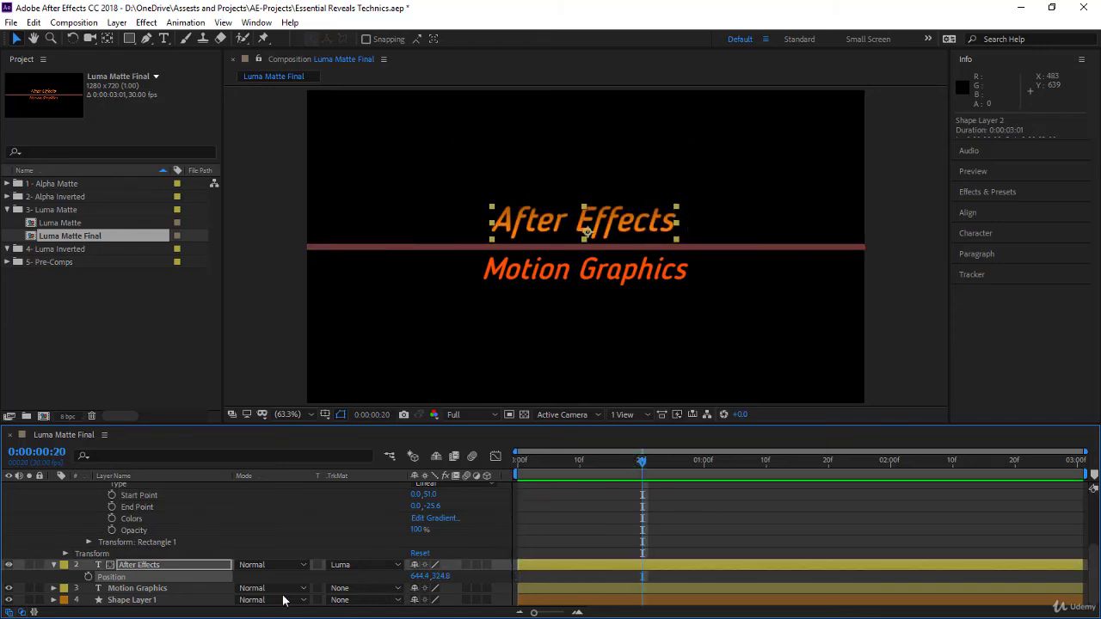
left_click(88, 576)
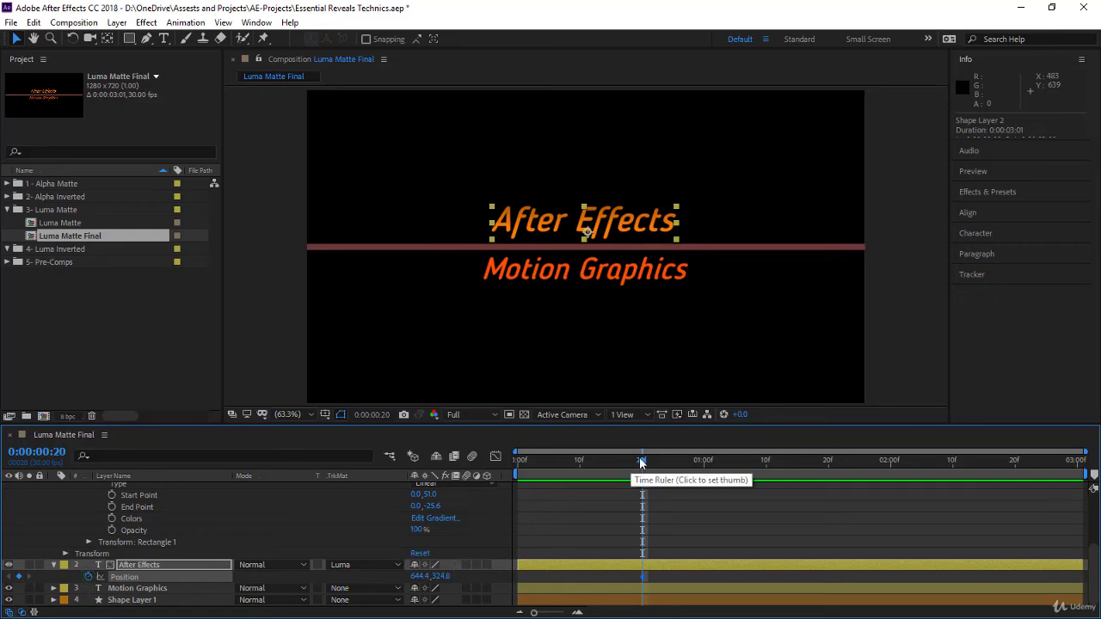
Set the After Effects text's Position Y to 120.8 at 0:00:00:00 and preview the animation
left_click_drag(643, 462, 514, 487)
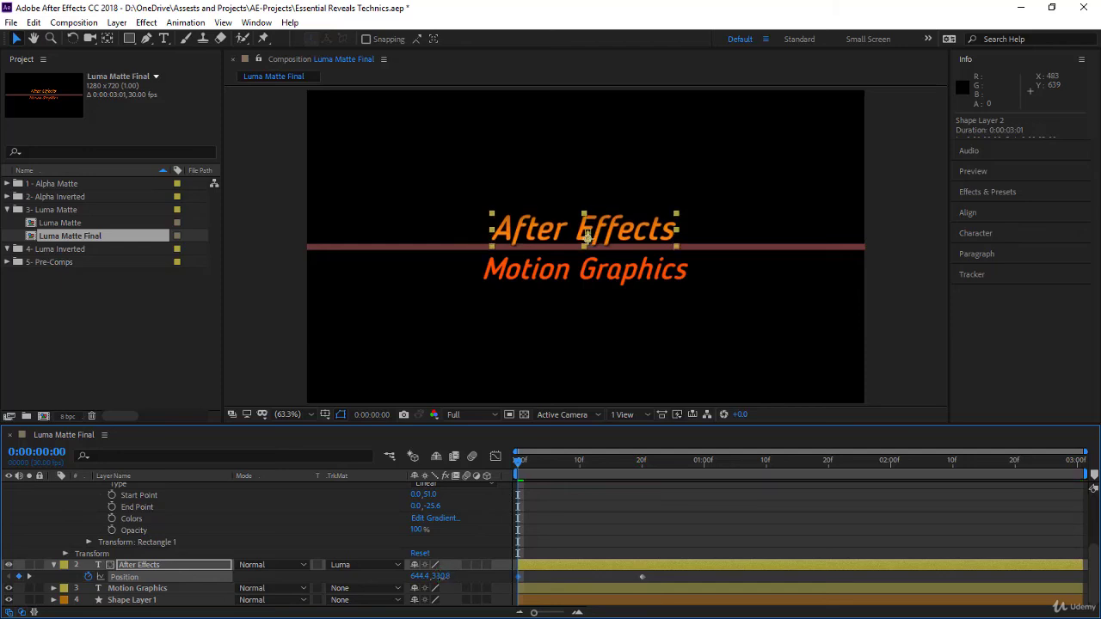
left_click_drag(442, 576, 266, 612)
key("space")
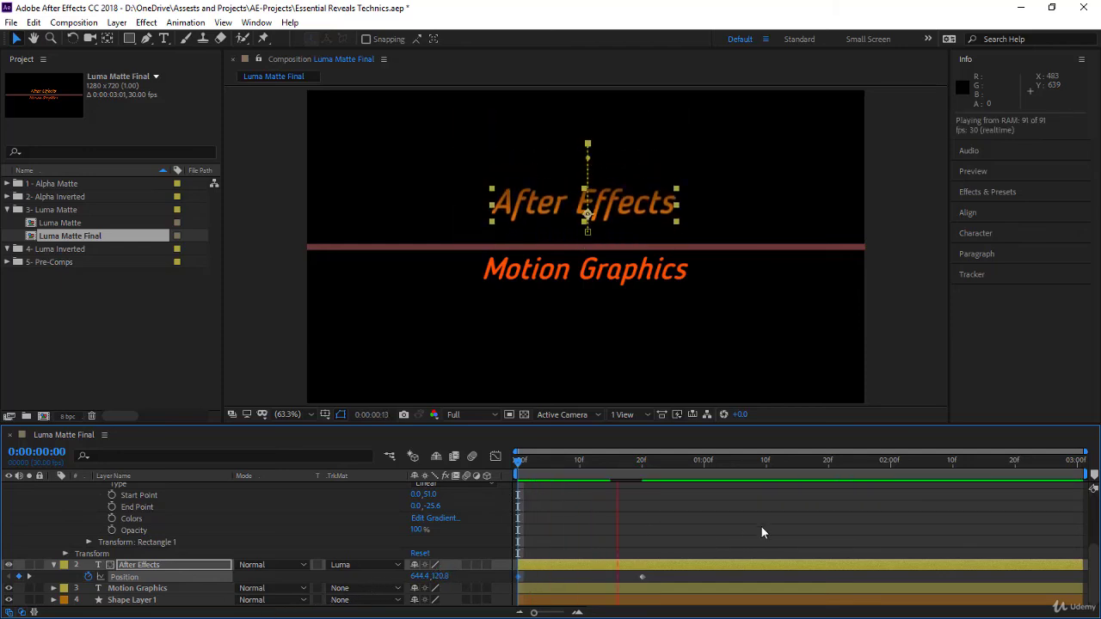
Review the text reveal in playback and scrub past its last keyframe to 0:00:00:29 and back to 0:00:00:23
left_click(582, 517)
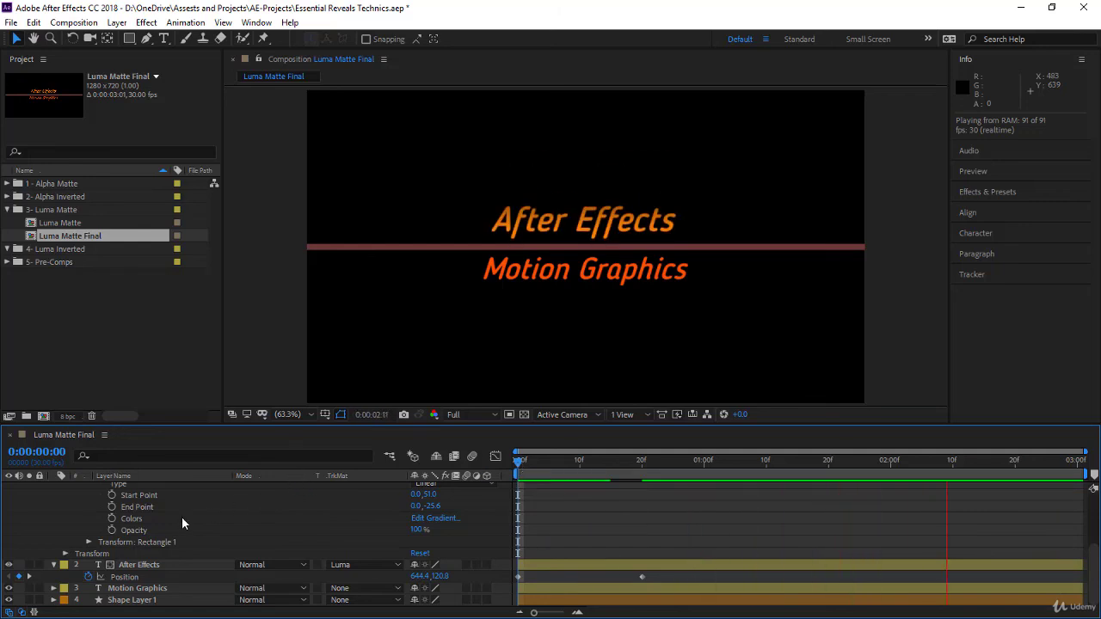
scroll(181, 517, "up", 3)
scroll(544, 493, "down", 2)
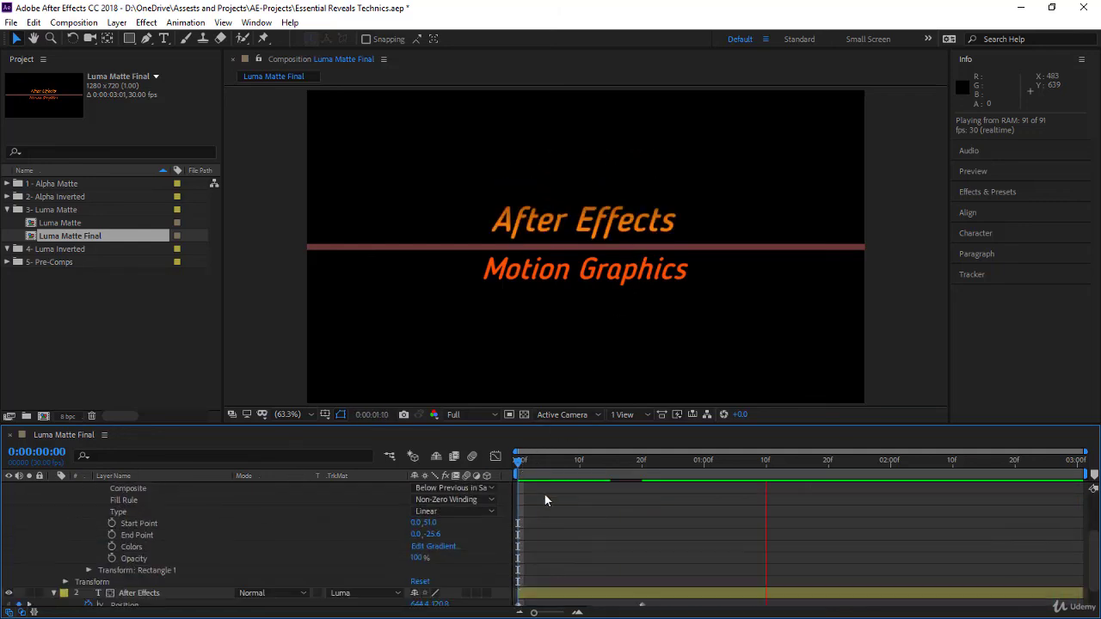
scroll(545, 499, "down", 1)
left_click_drag(600, 463, 697, 468)
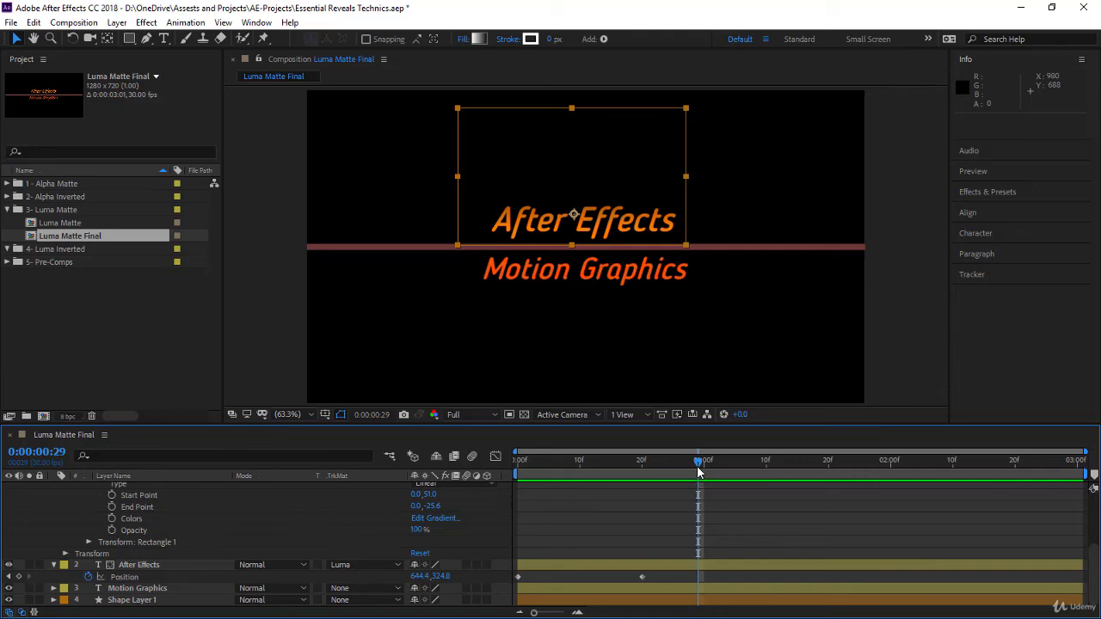
left_click_drag(698, 470, 658, 503)
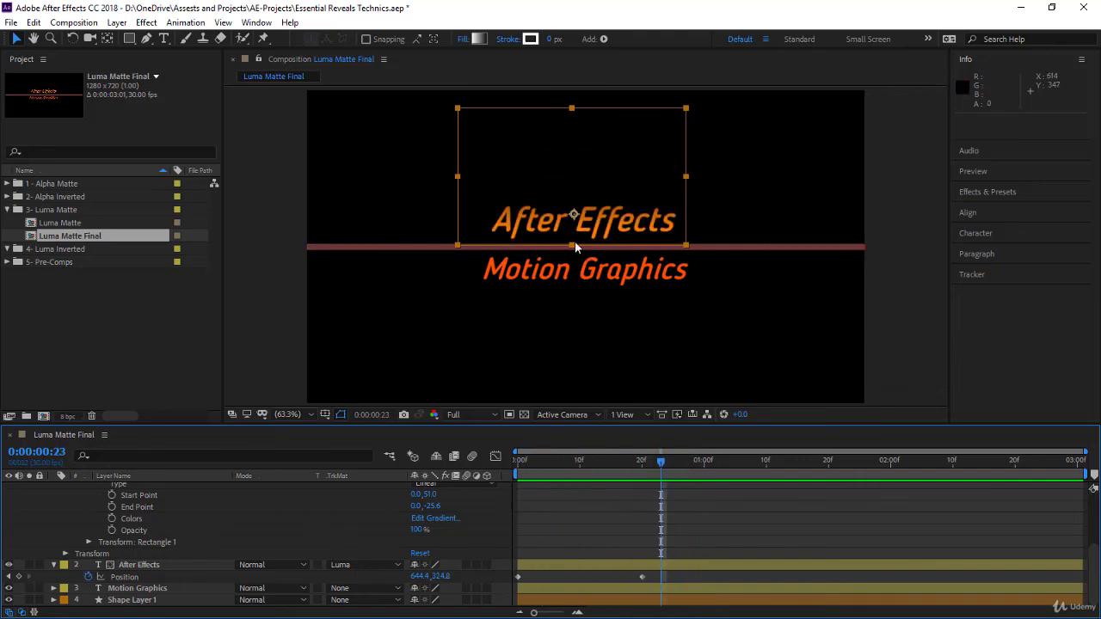